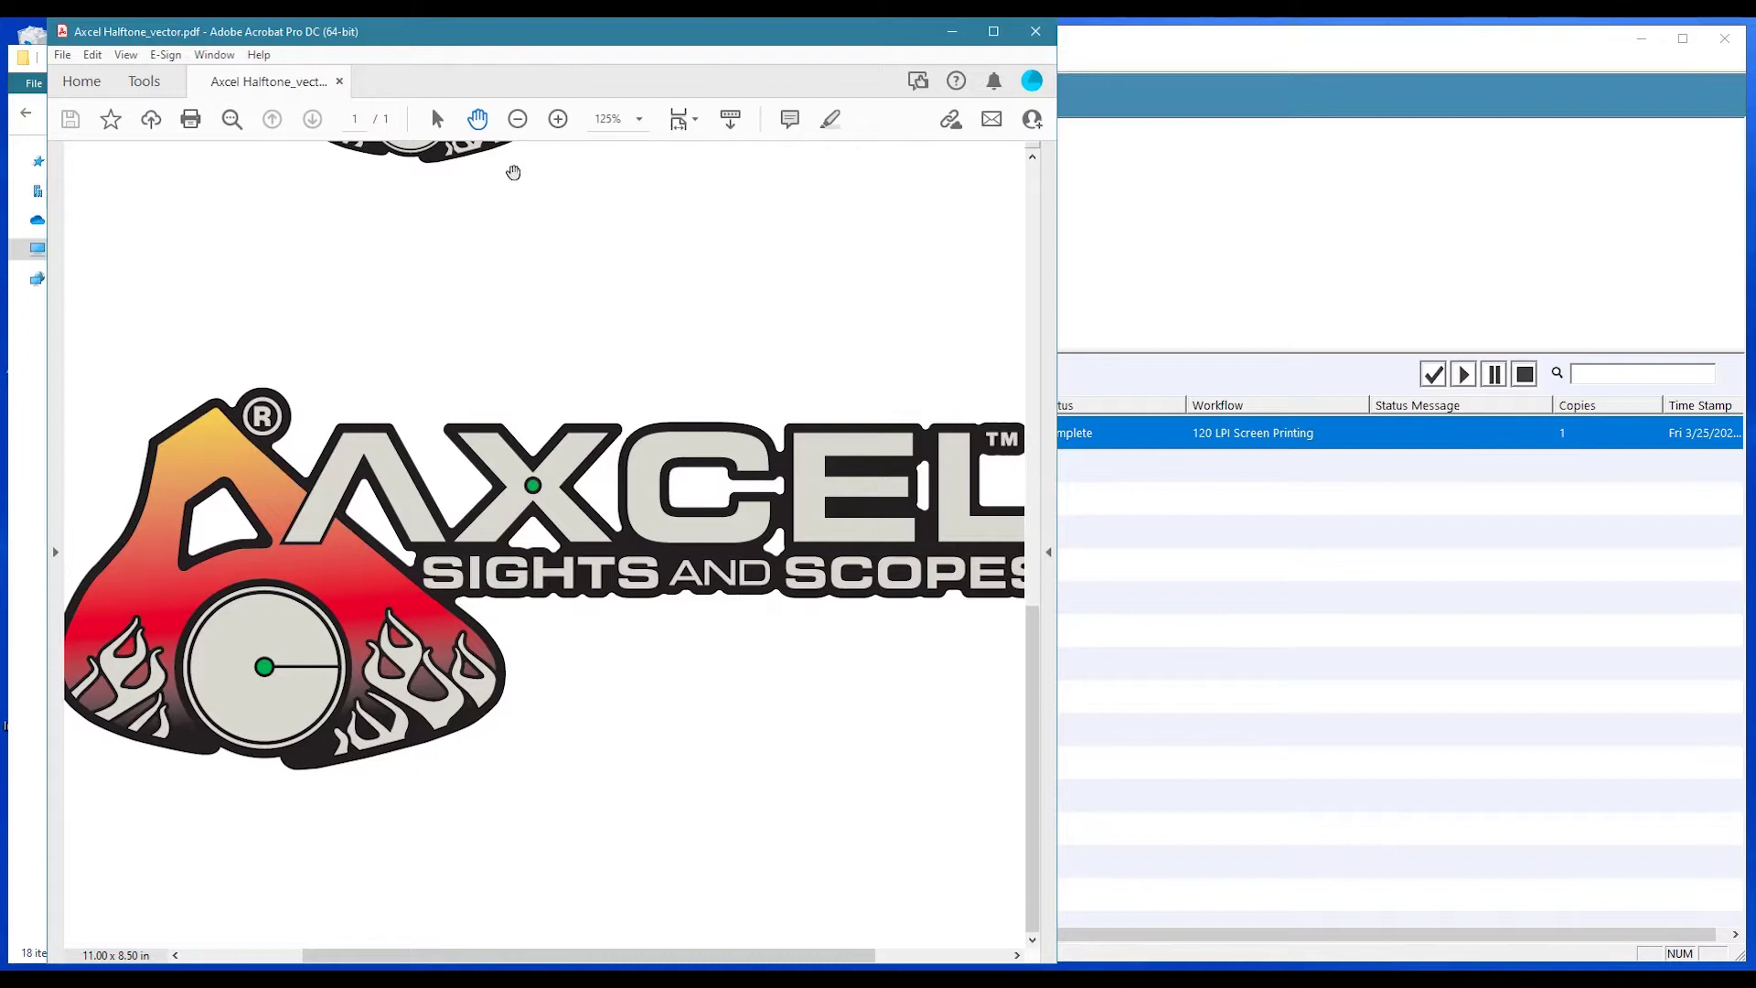
# Zoom Acrobat's view to 400% on the logo's red-to-yellow gradient.
pyautogui.click(558, 118)
pyautogui.click(557, 118)
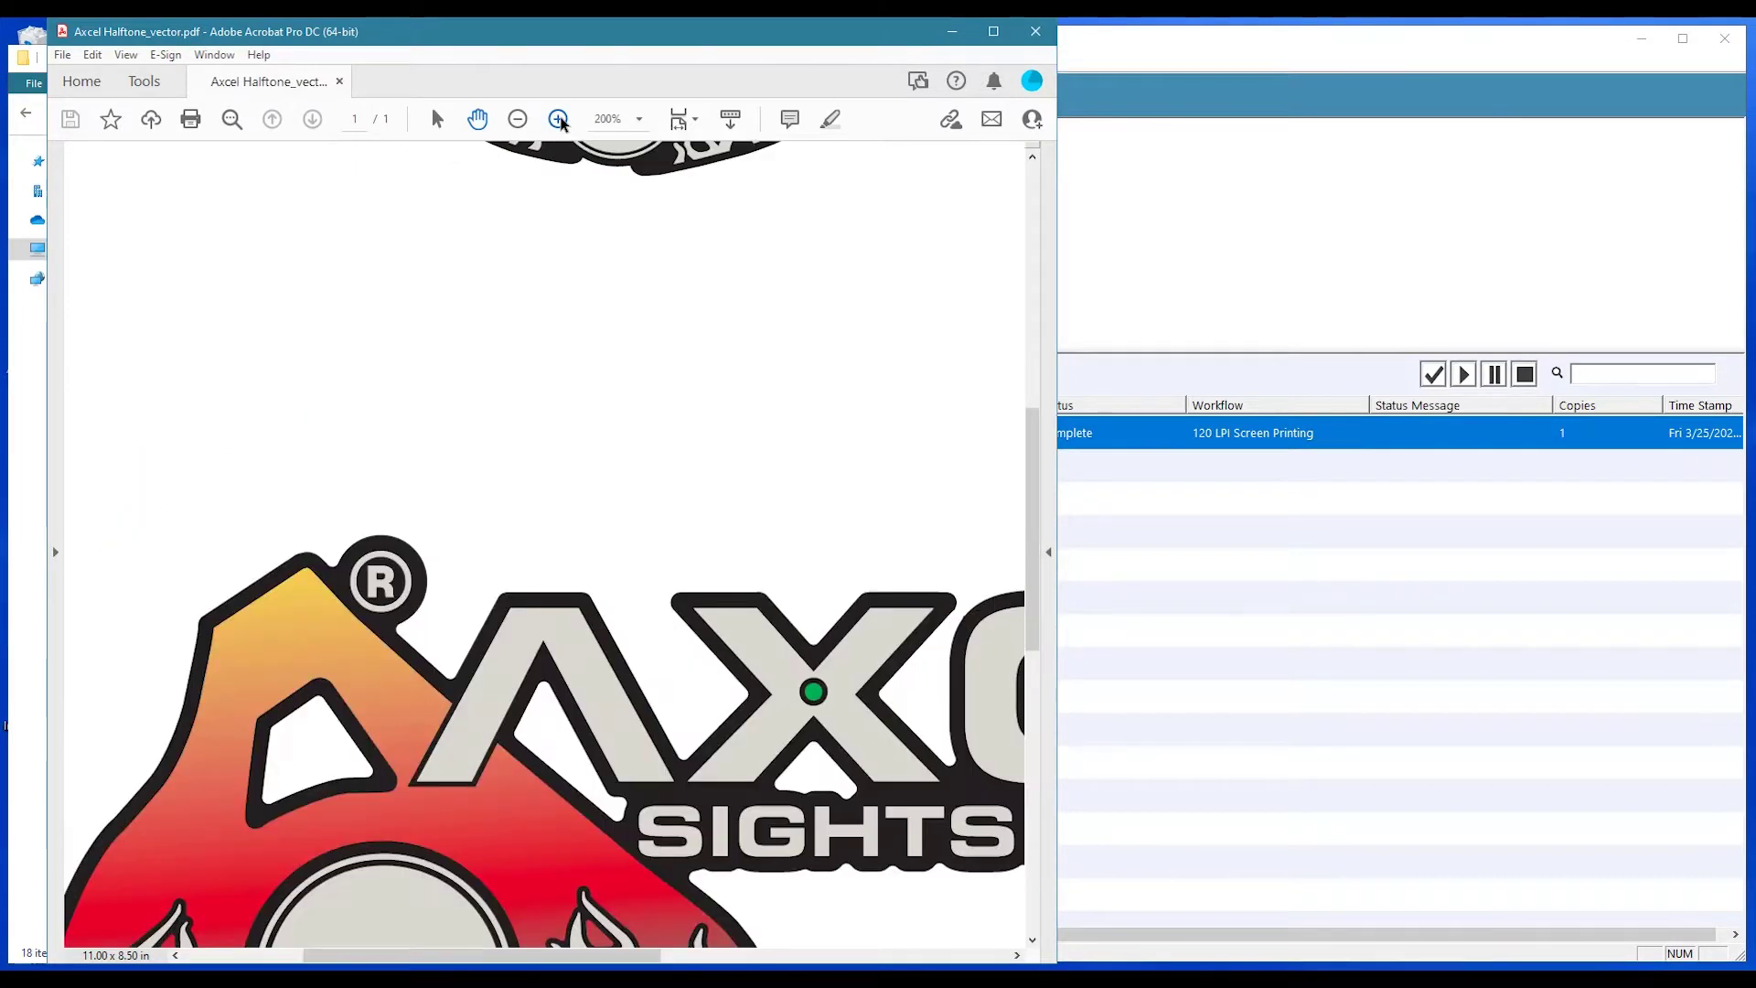
pyautogui.click(558, 119)
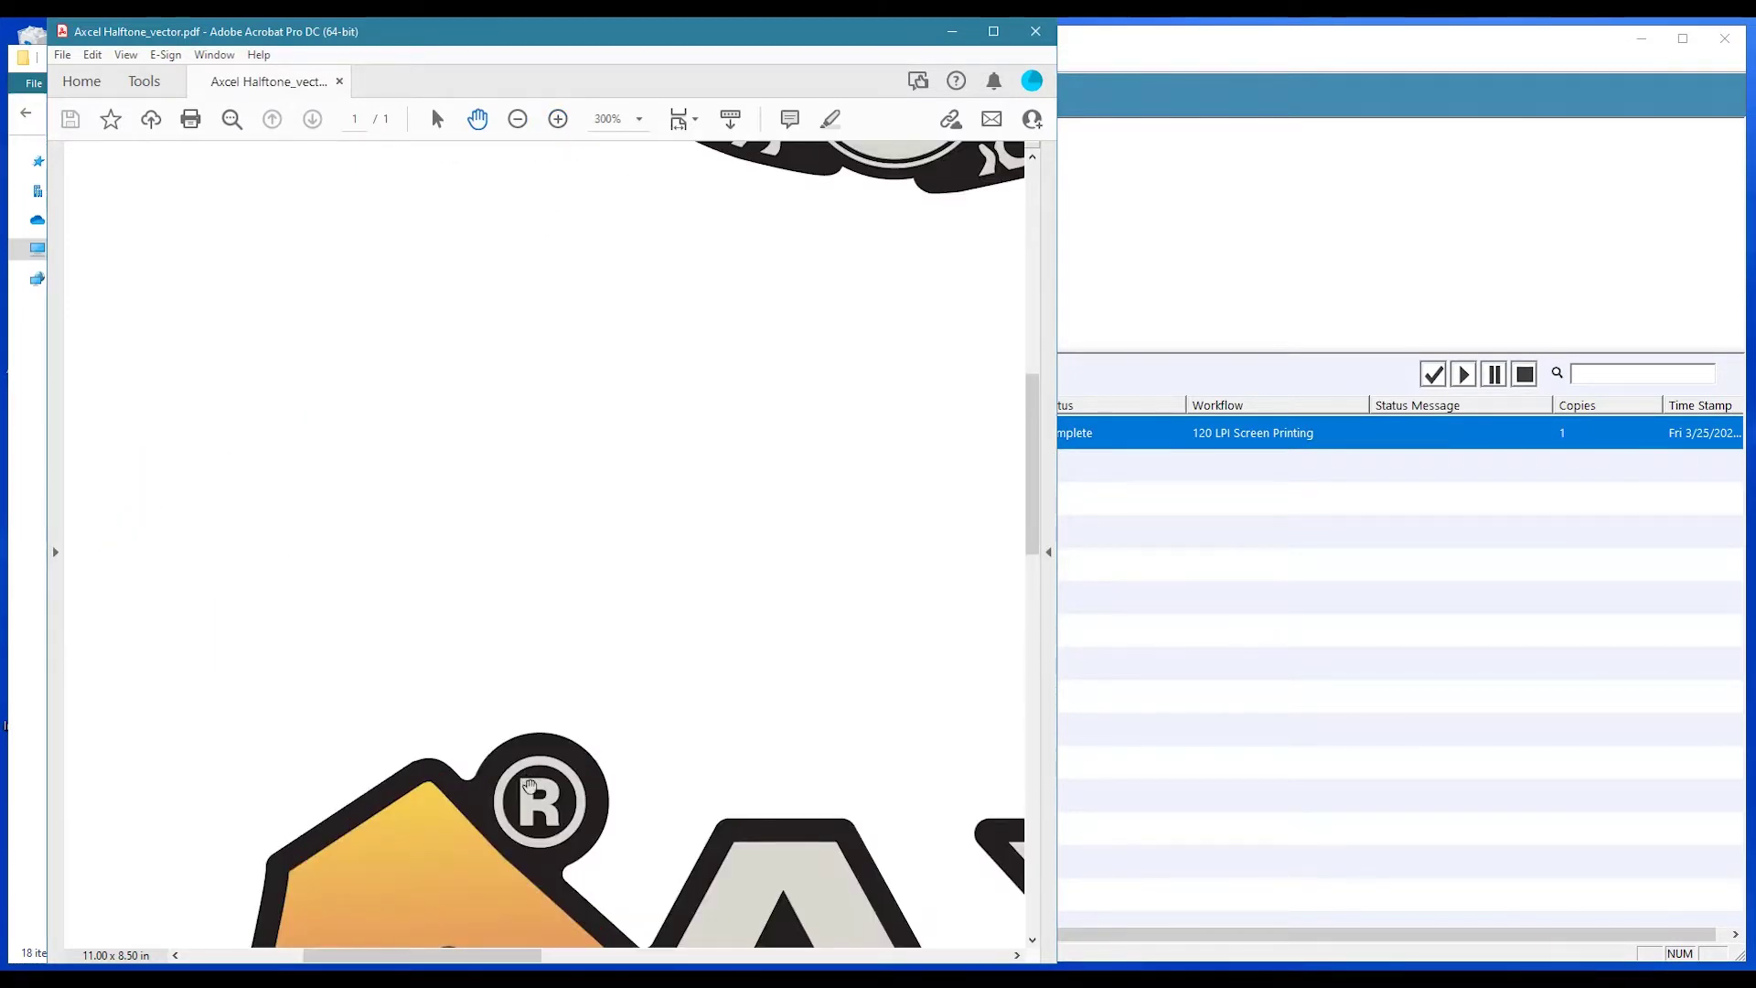
pyautogui.moveTo(528, 786); pyautogui.dragTo(629, 217)
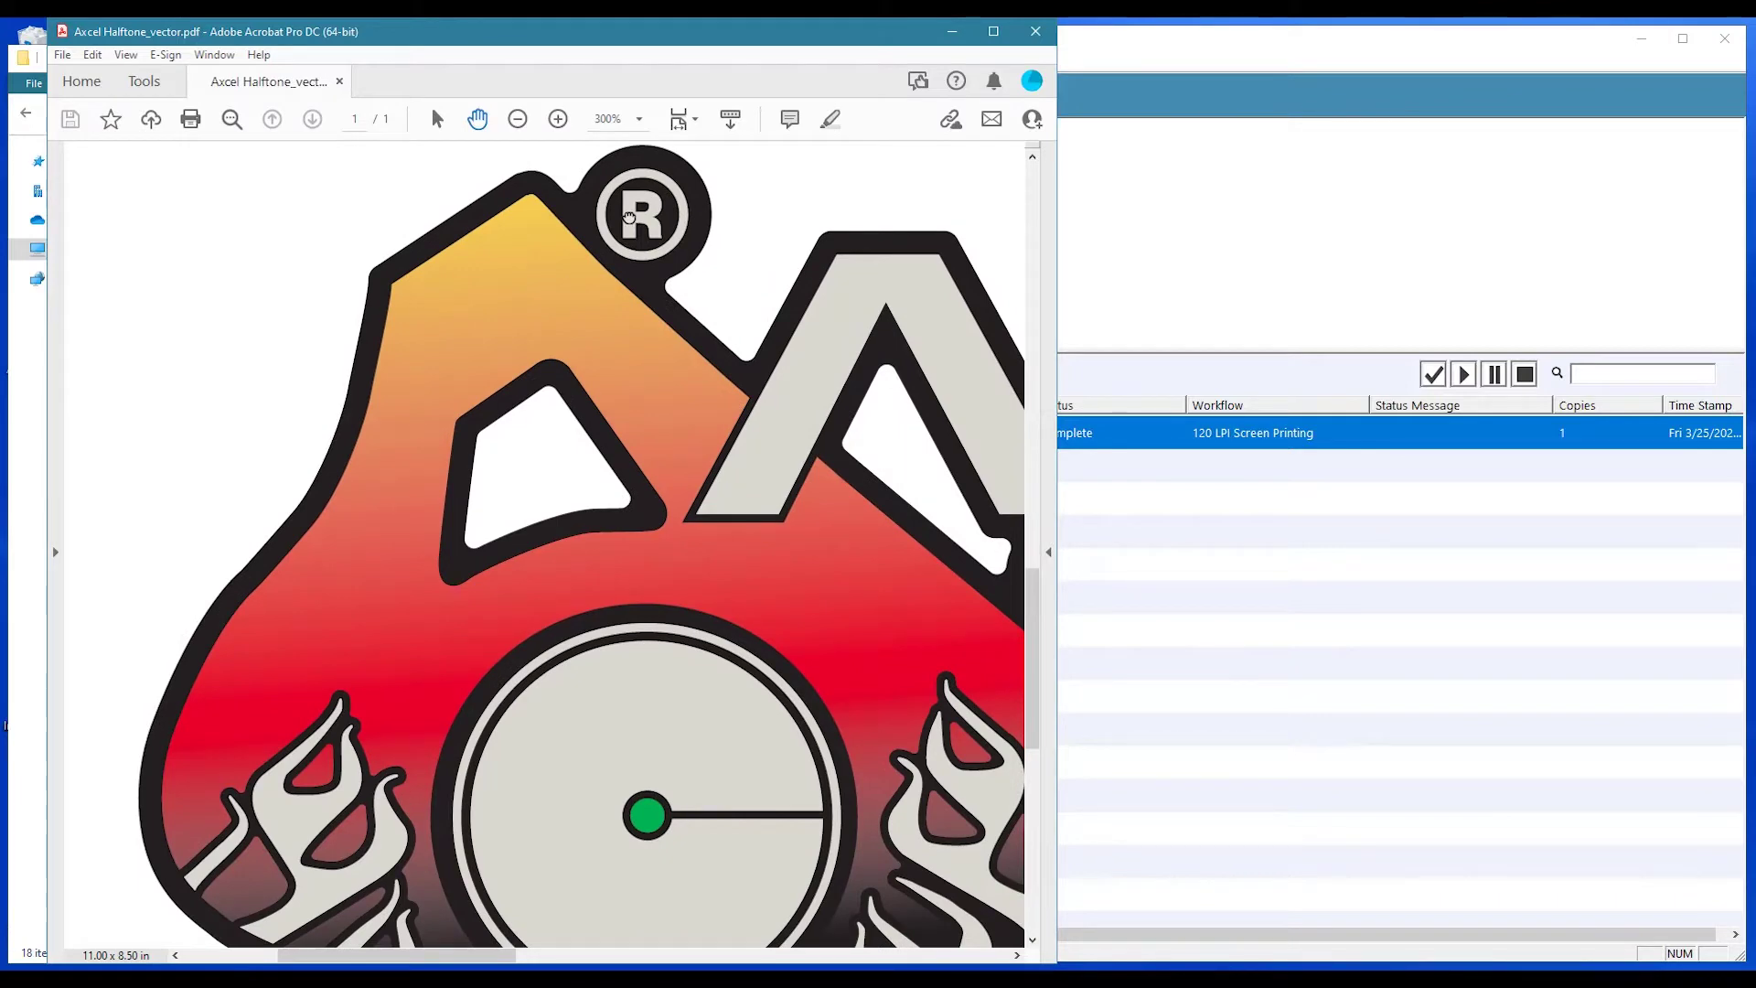
pyautogui.click(558, 120)
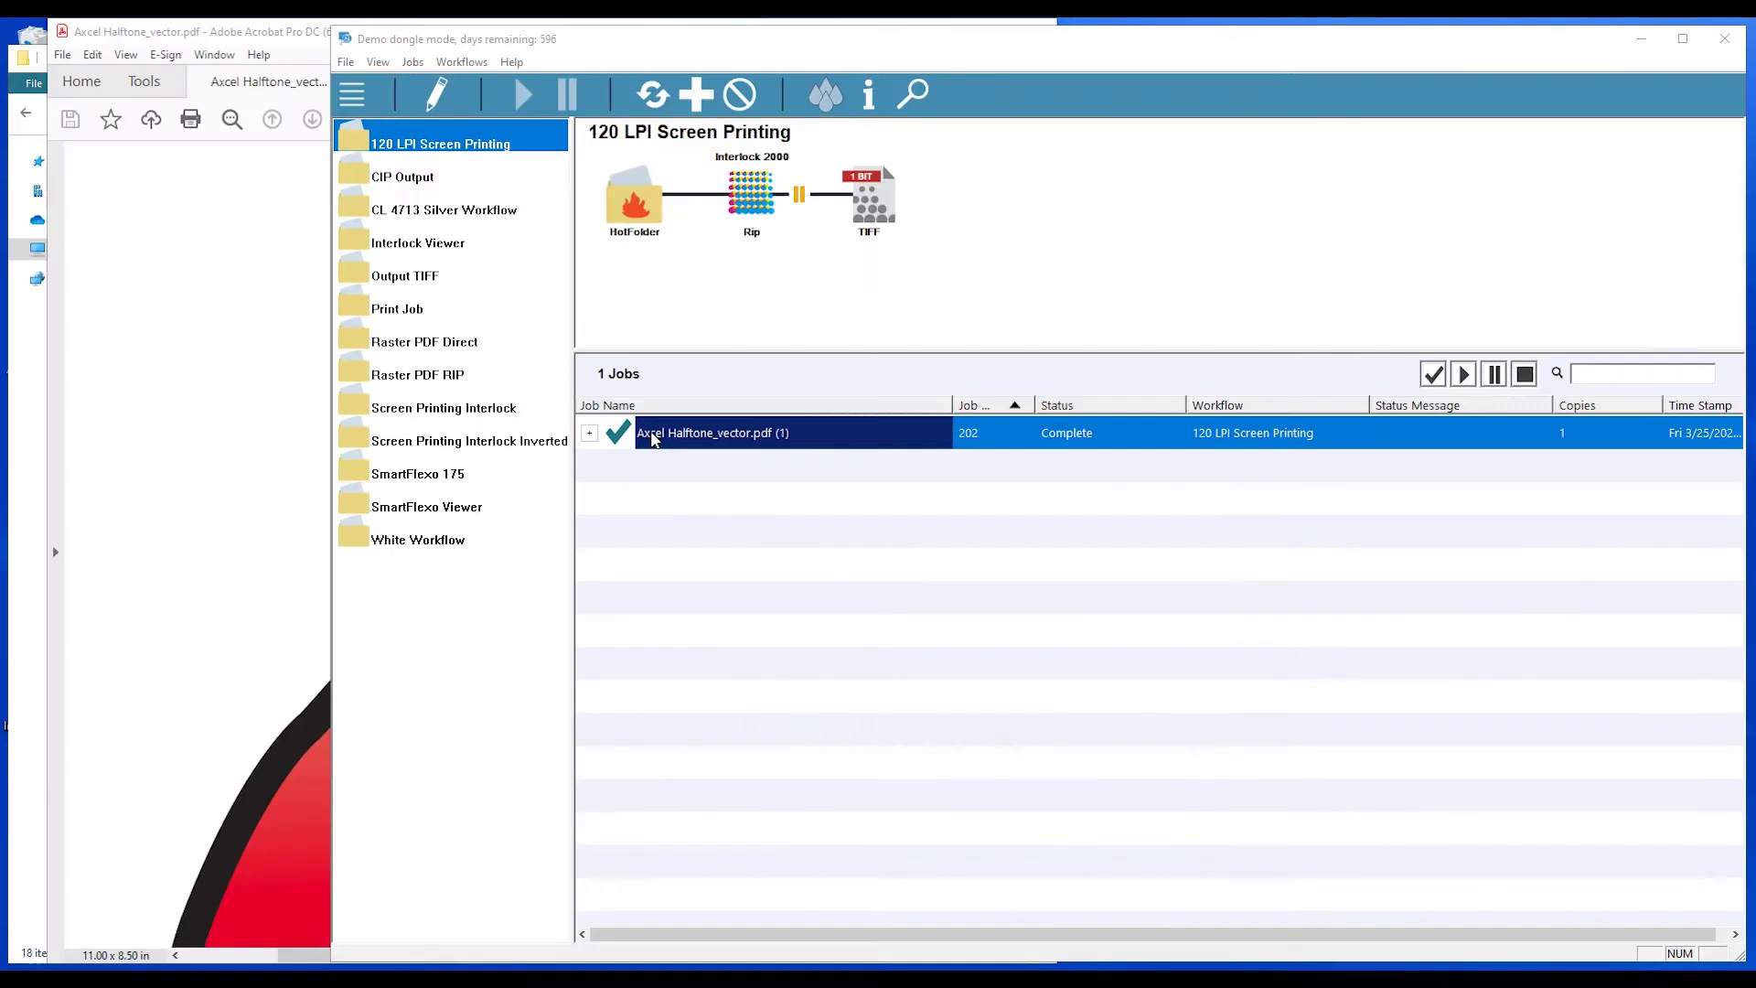
# Open the Axcel job's PGB preview and zoom to 1810% at the logo's edge.
pyautogui.click(654, 437)
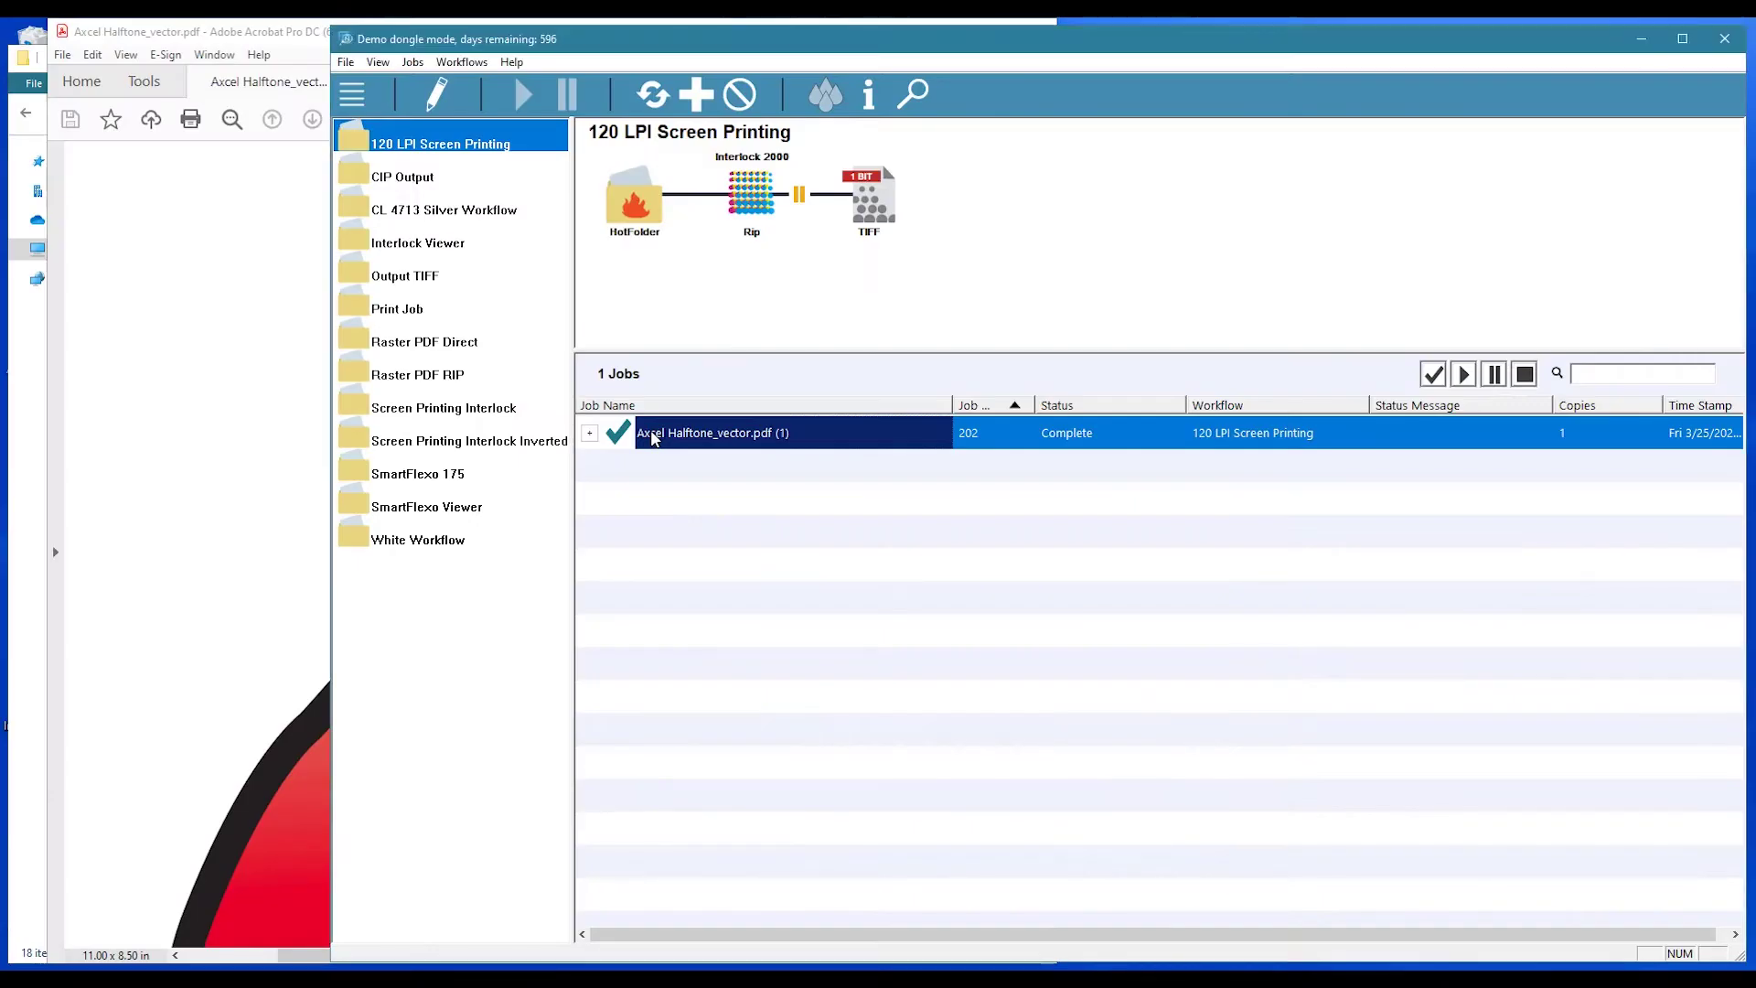
pyautogui.click(915, 94)
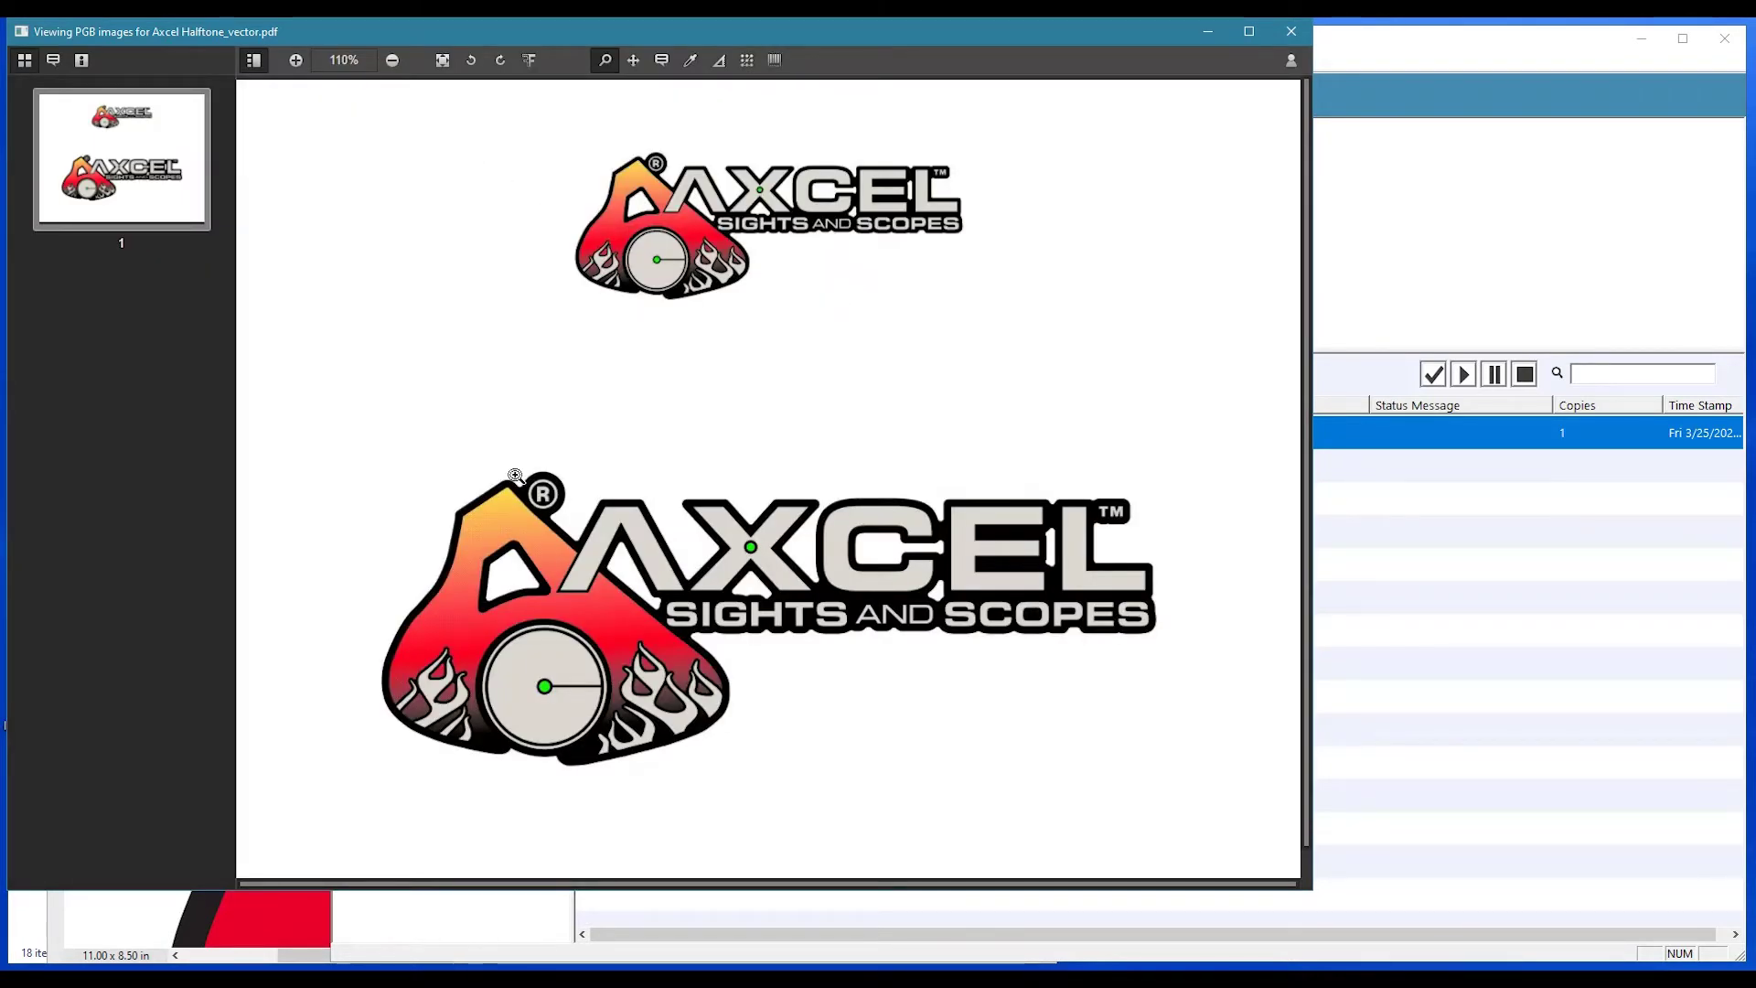
pyautogui.moveTo(466, 564); pyautogui.dragTo(498, 600)
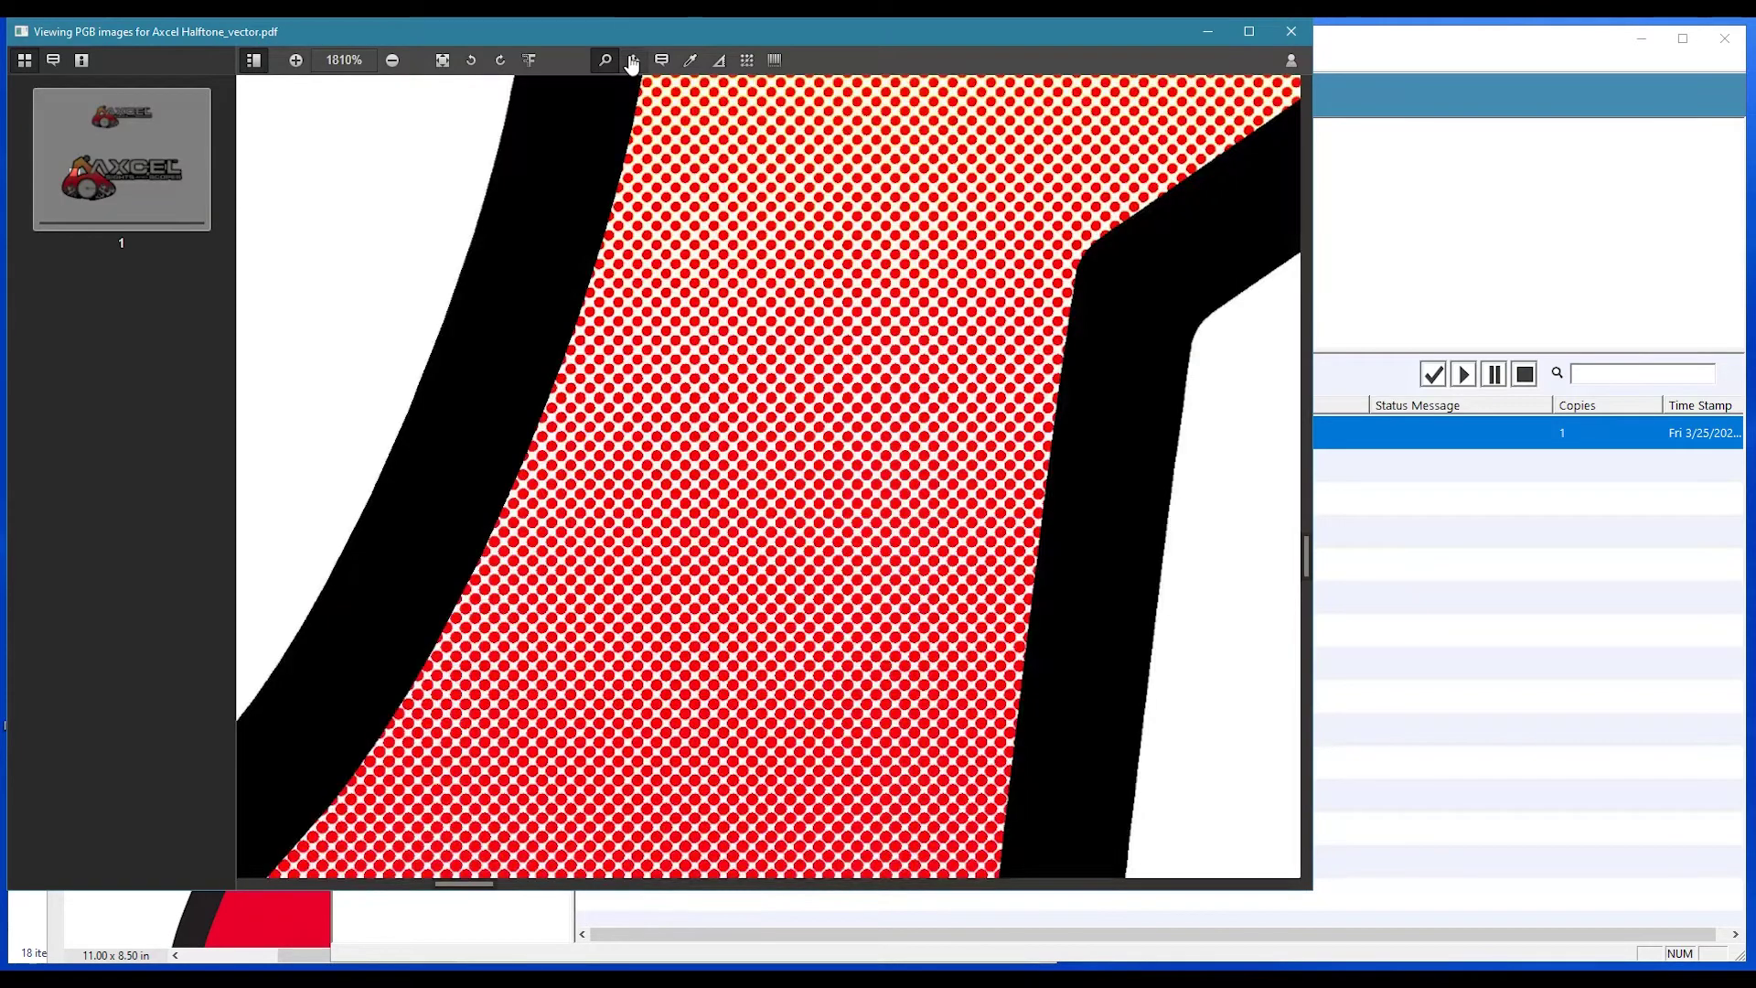
# Pan across the red halftone and zoom to 6640% on individual red and yellow dots.
pyautogui.press('space')
pyautogui.moveTo(773, 192); pyautogui.dragTo(618, 293)
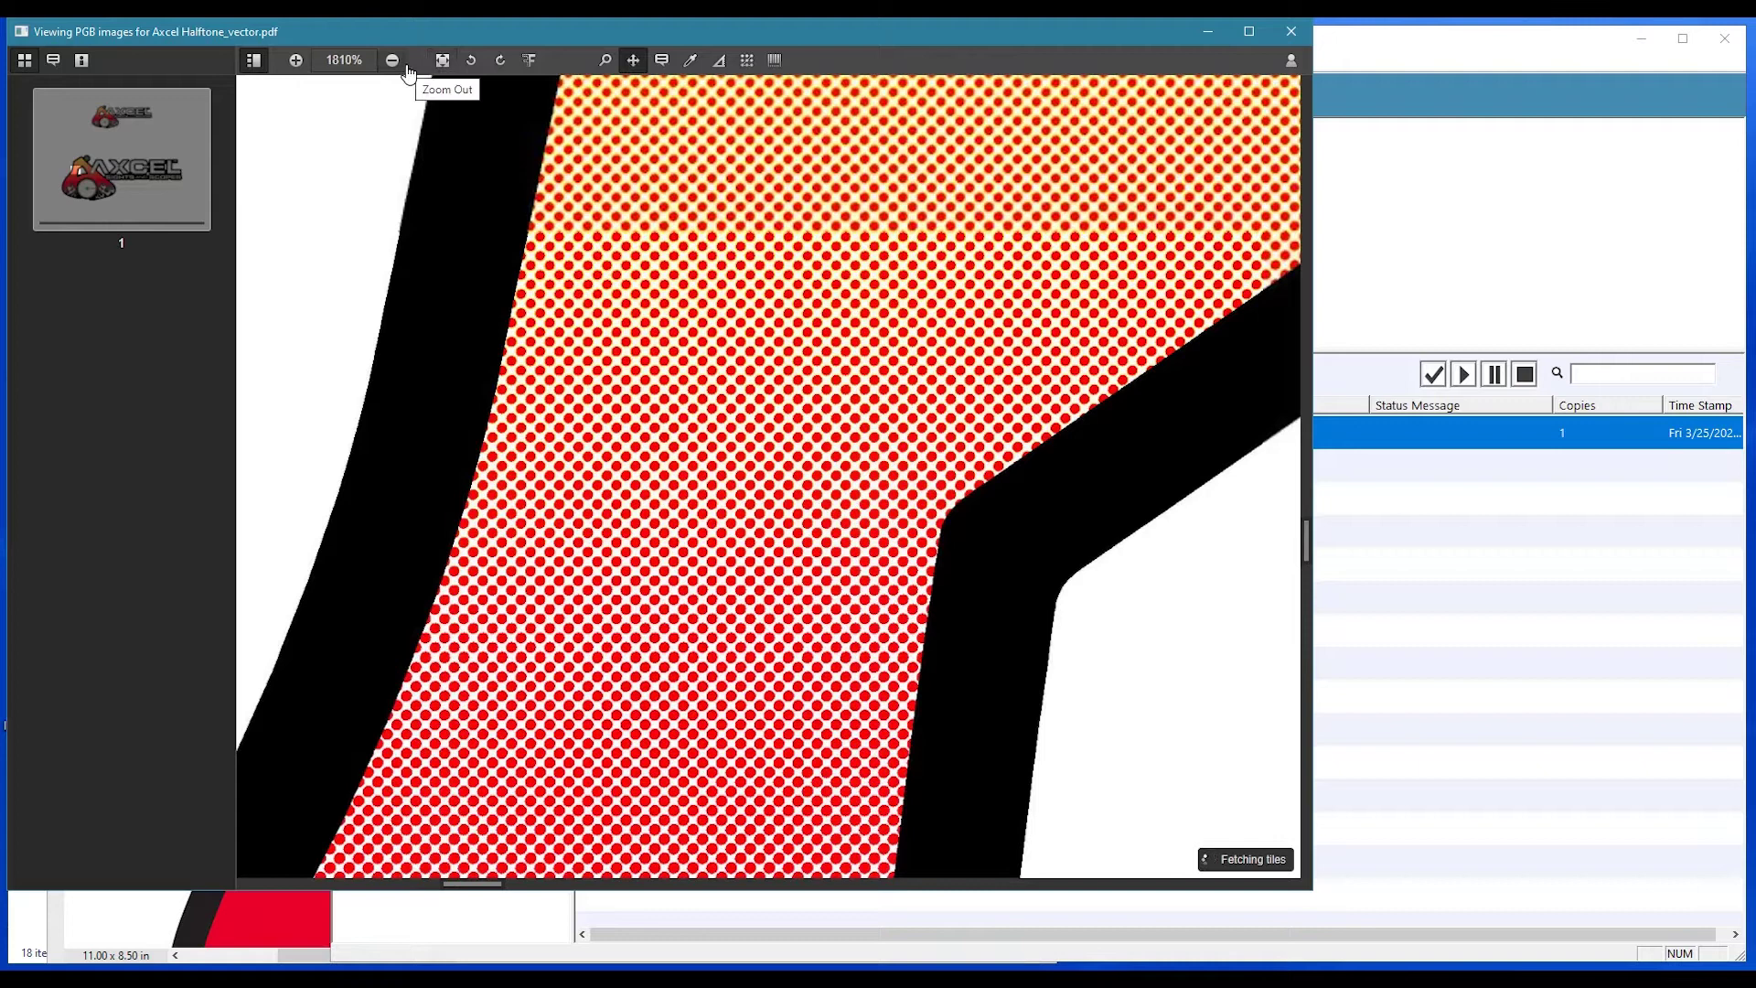
pyautogui.click(605, 59)
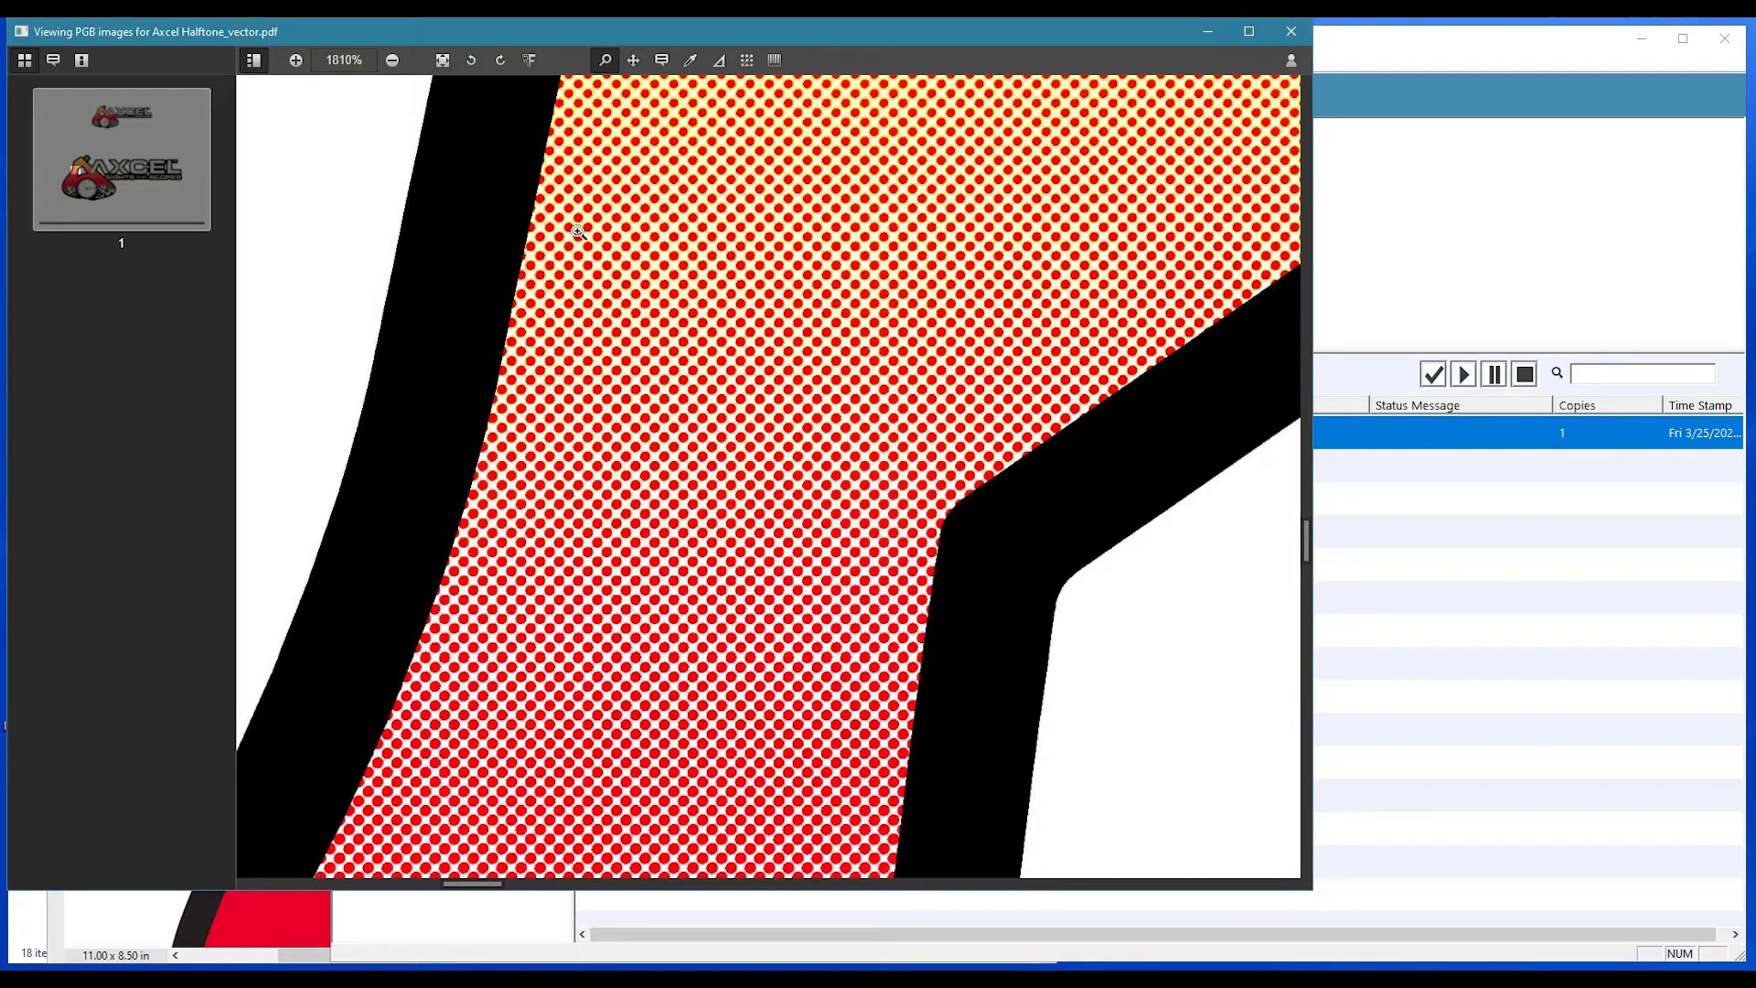
pyautogui.moveTo(581, 157); pyautogui.dragTo(875, 329)
pyautogui.click(5, 726)
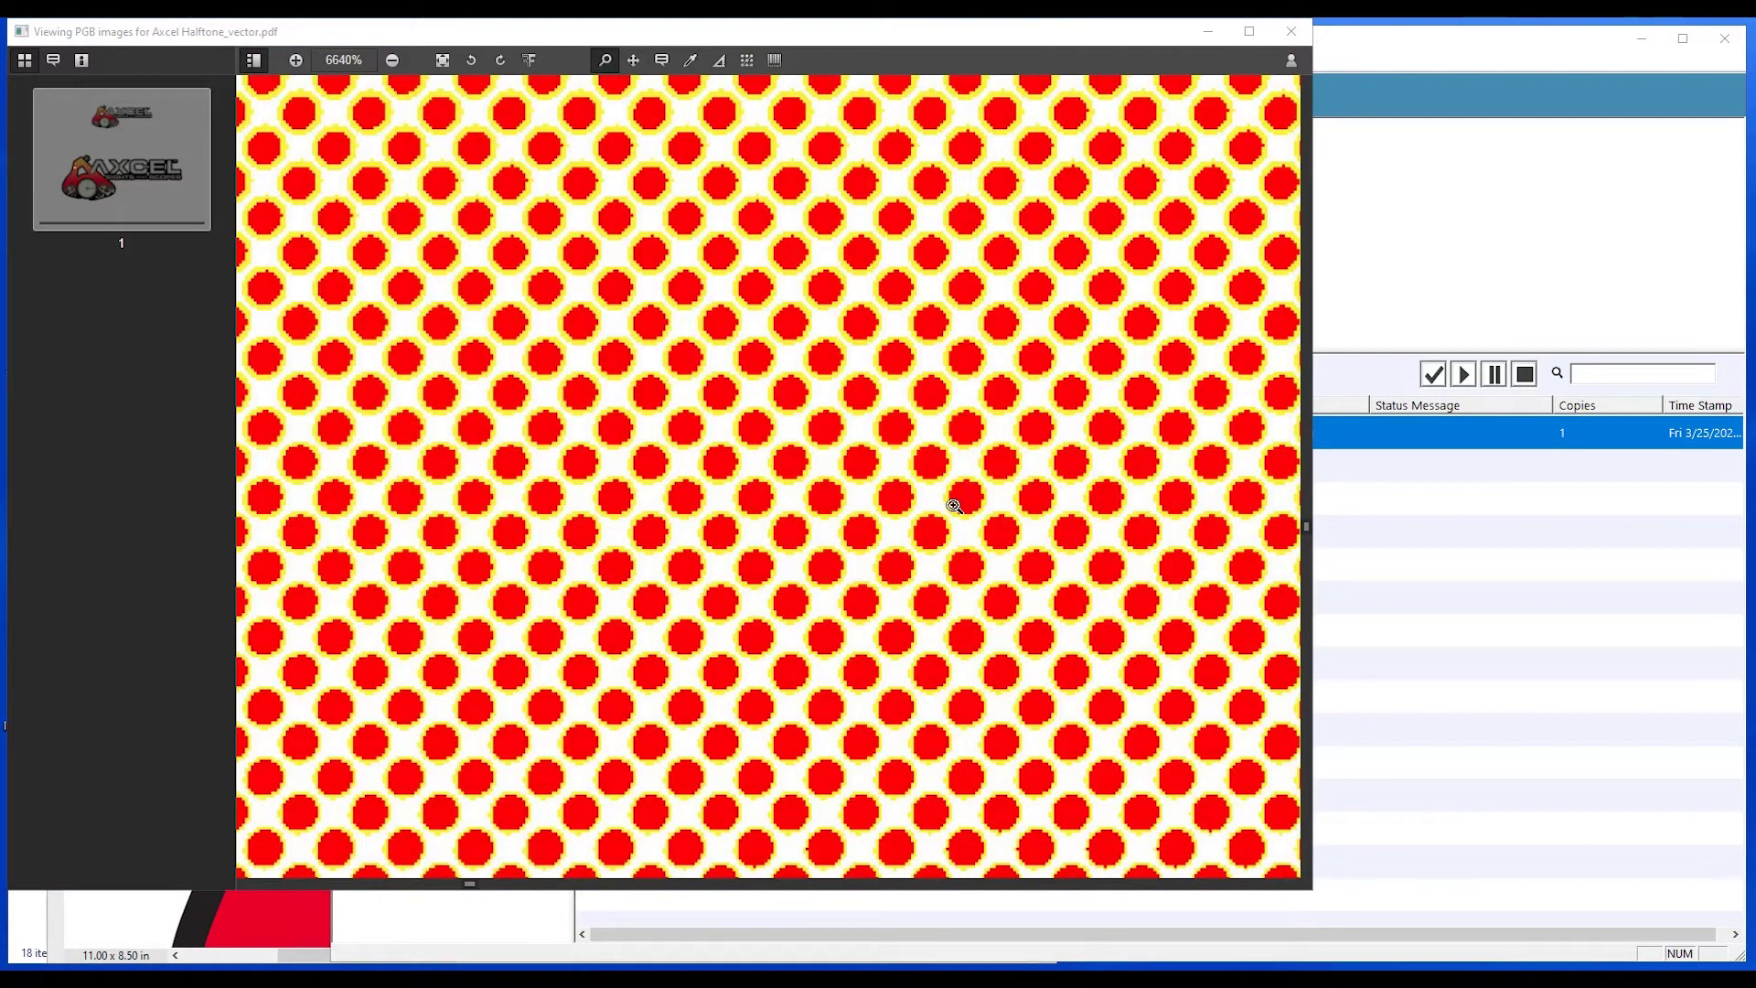
# Close the preview and view Screen Printing Interlock, its Inverted workflow, then Interlock again.
pyautogui.click(1291, 31)
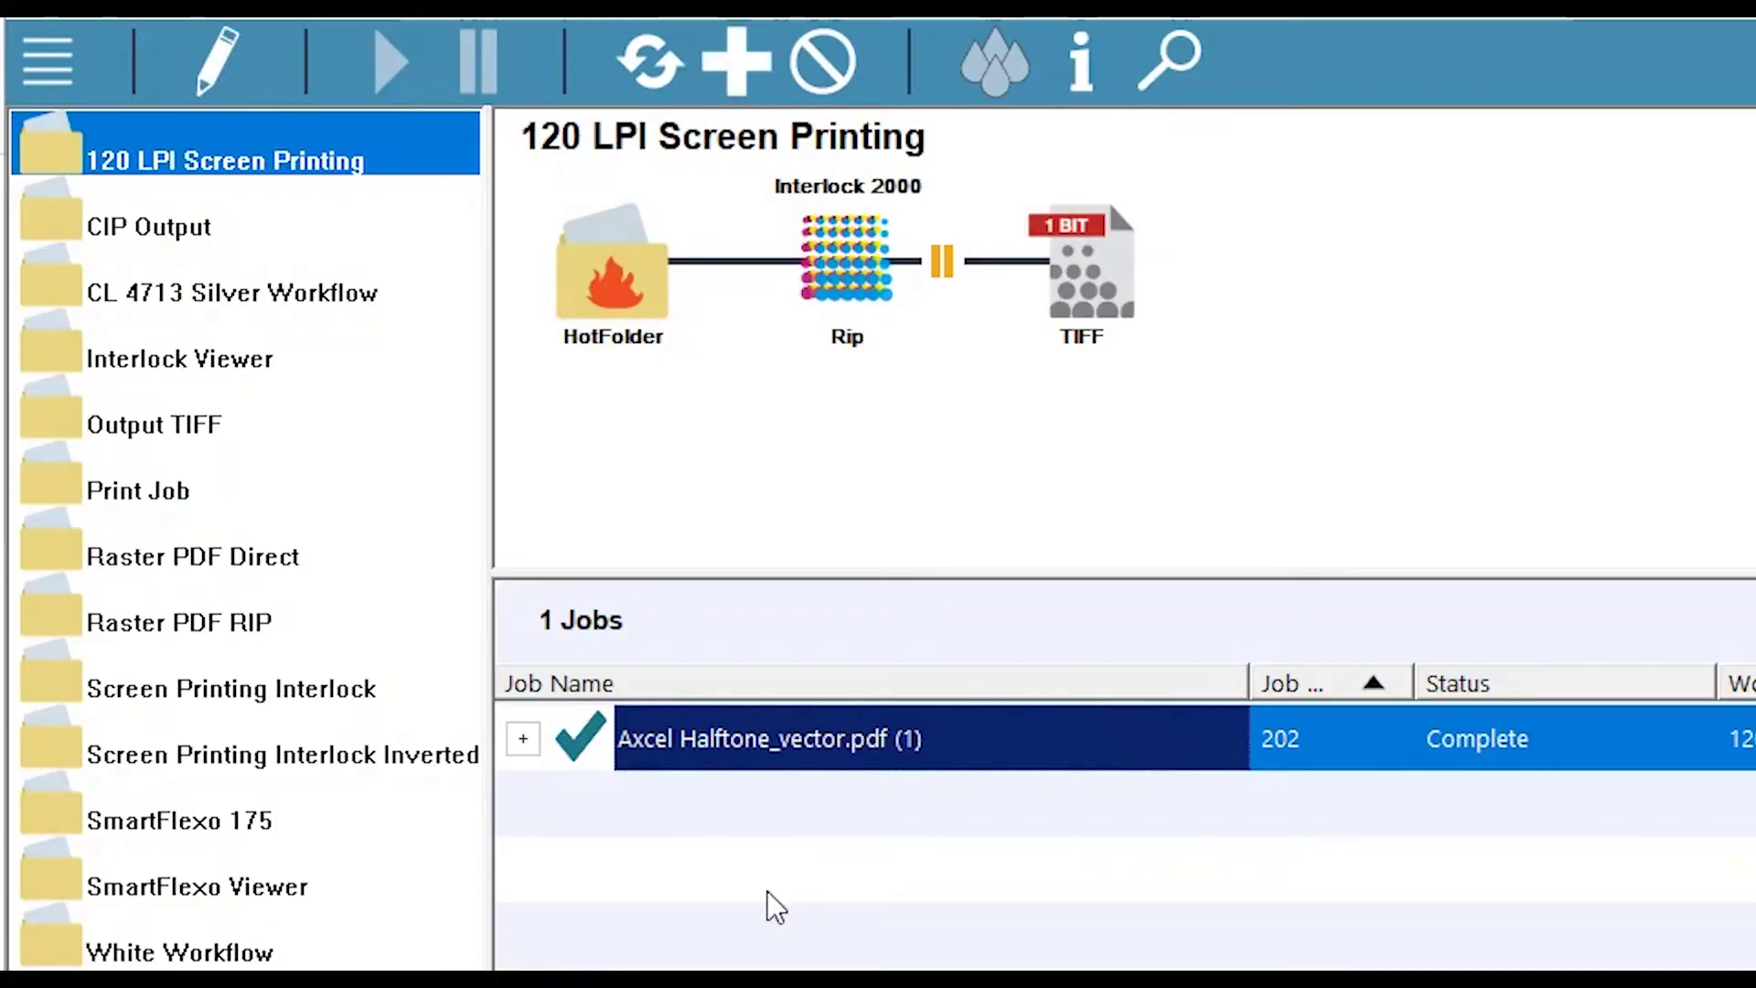
pyautogui.click(195, 697)
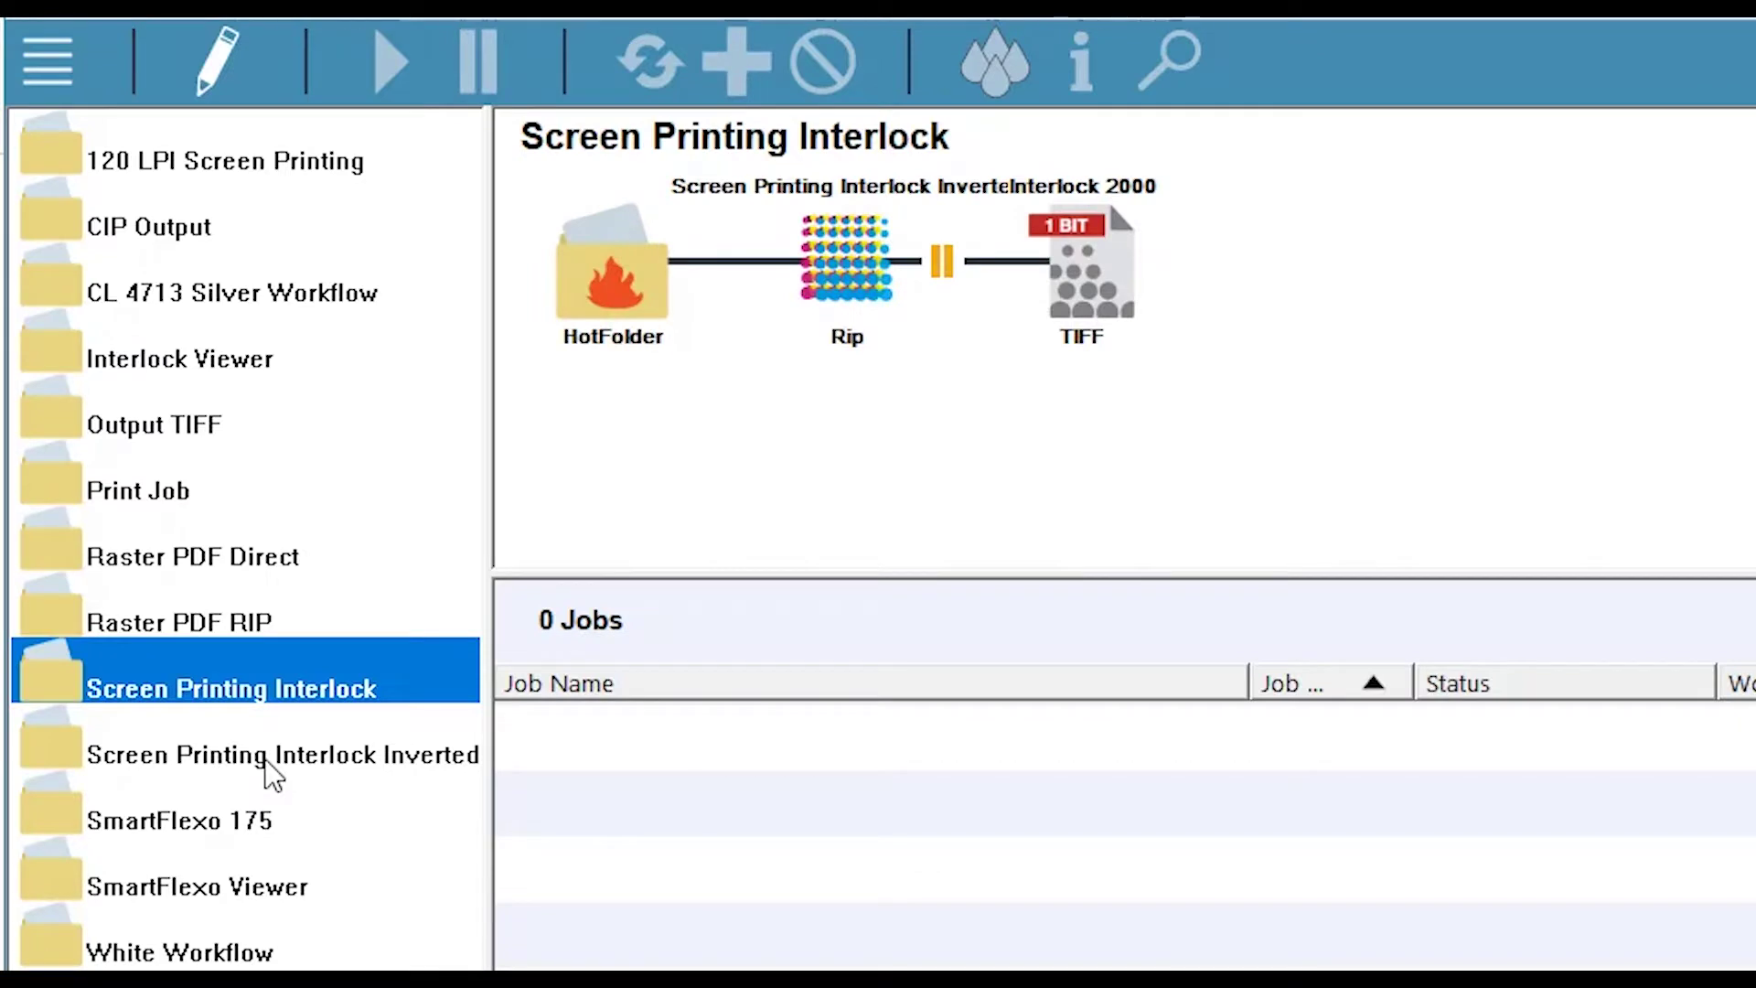
pyautogui.click(265, 761)
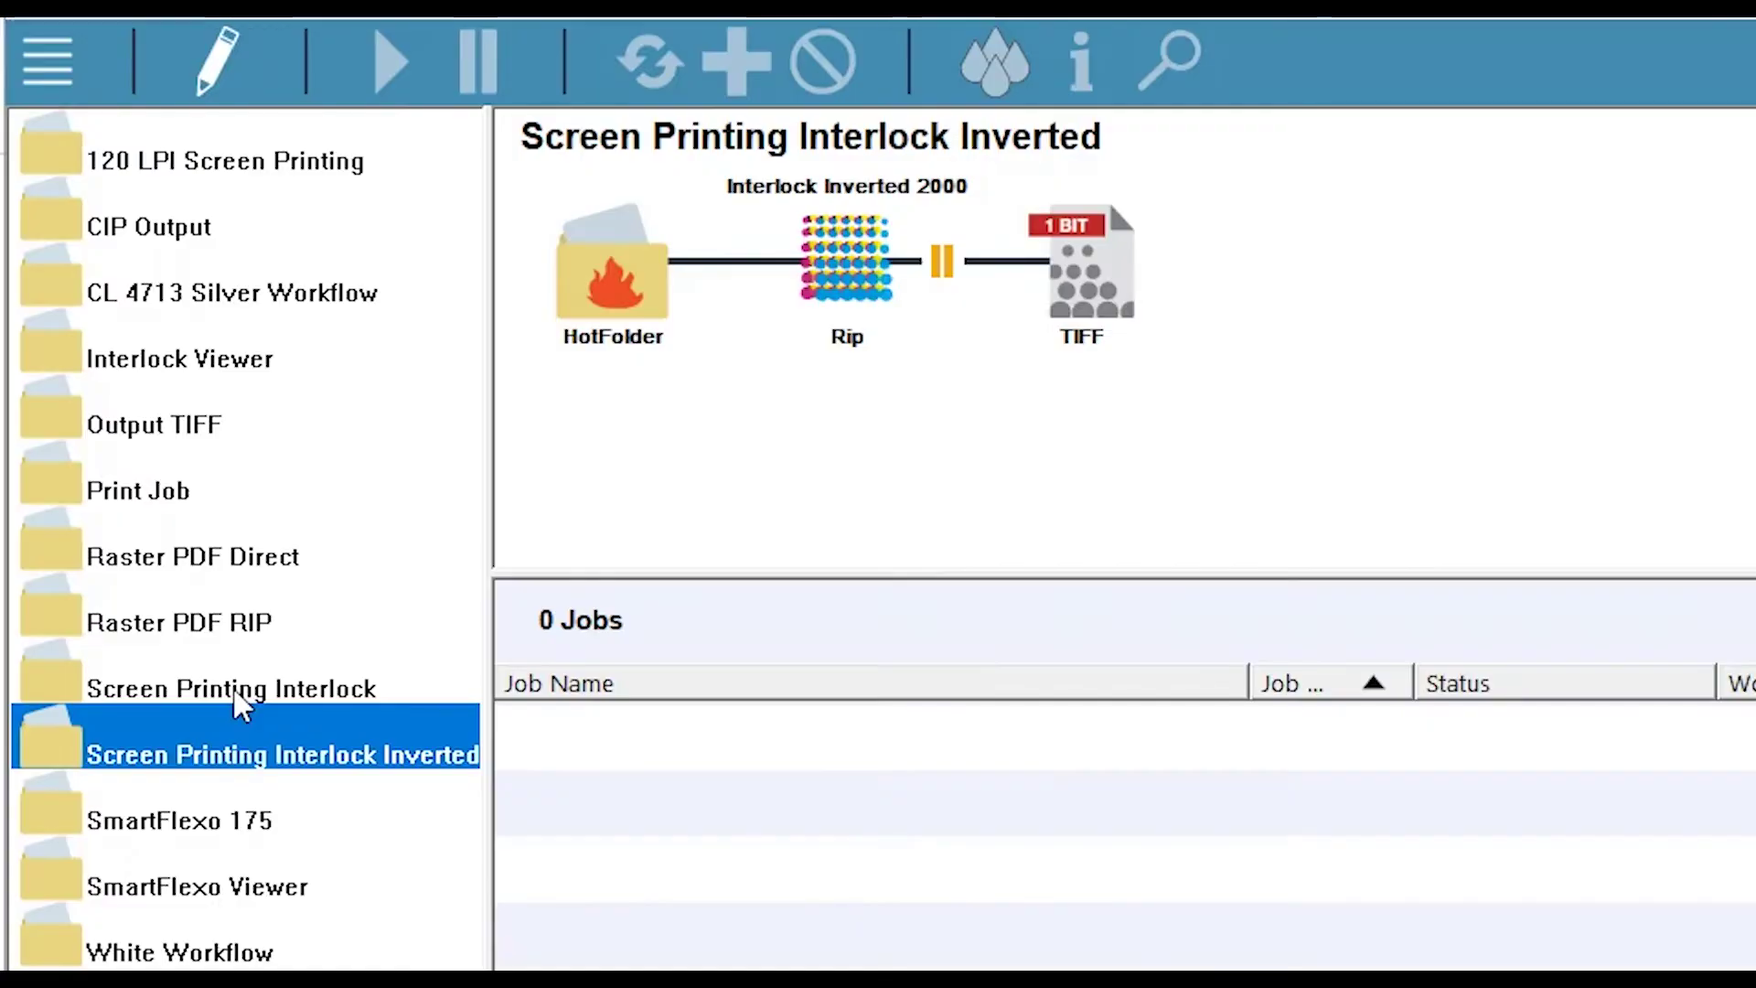
pyautogui.click(445, 409)
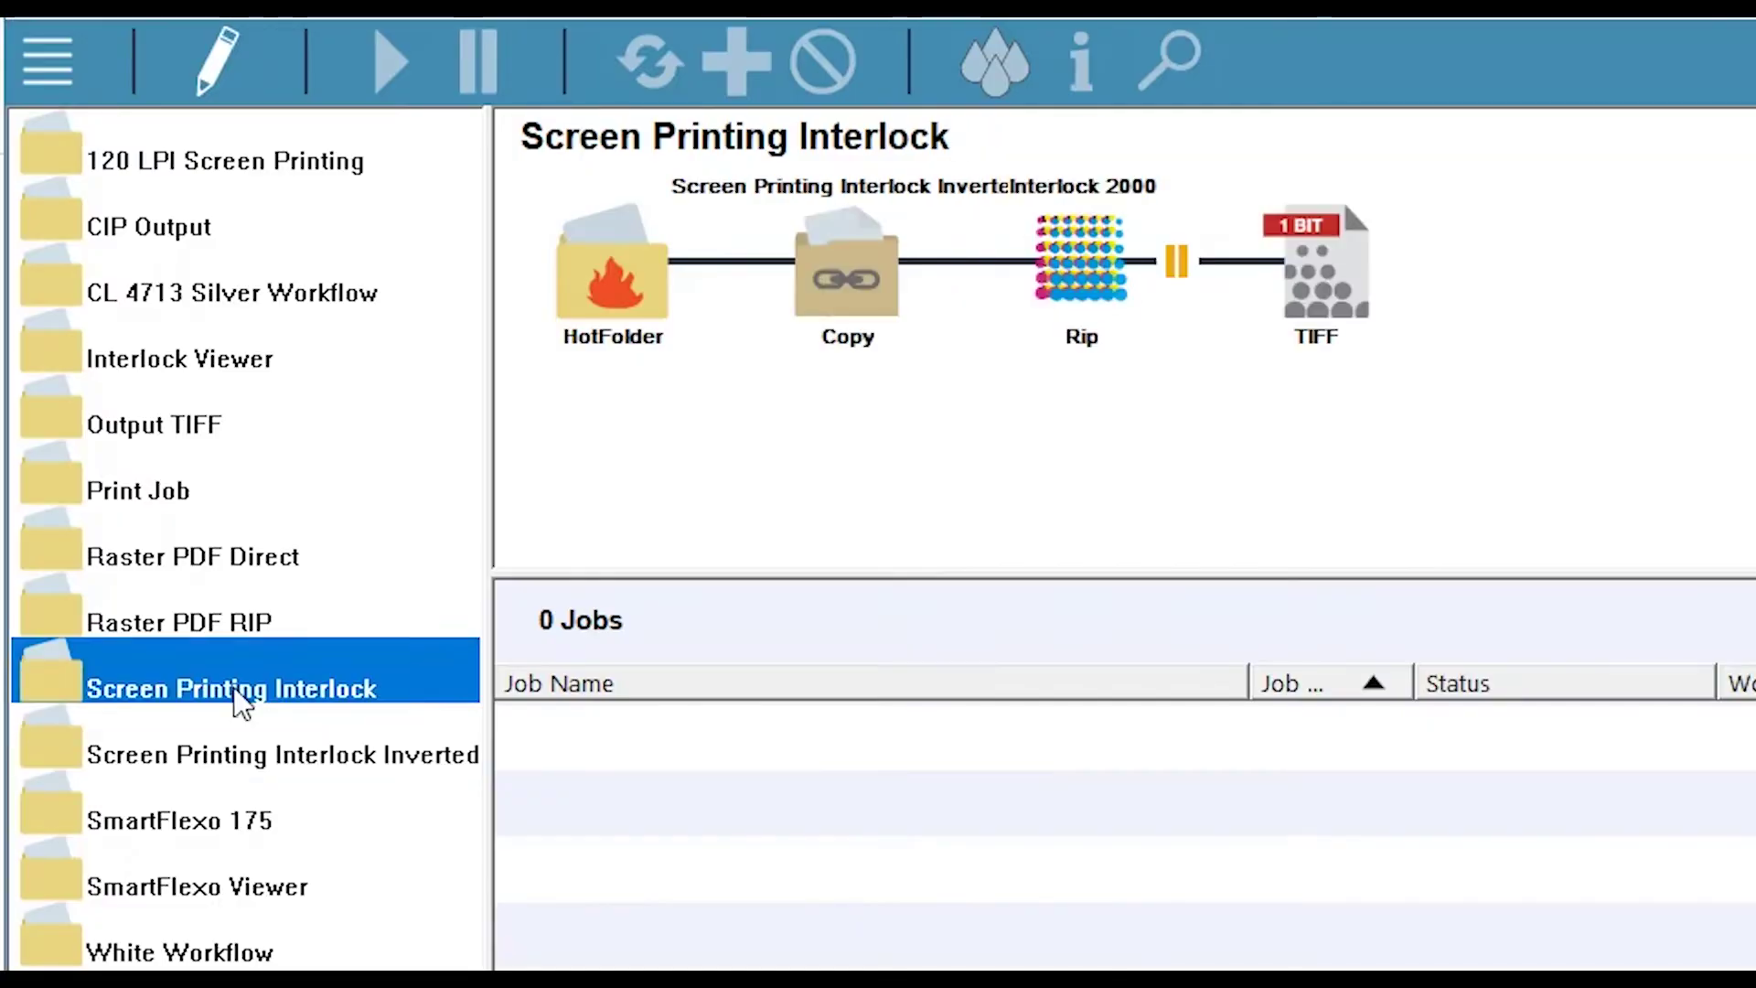
# Check both workflows' Rip settings, keeping Interlock Inverted separations on the Inverted workflow.
pyautogui.click(232, 68)
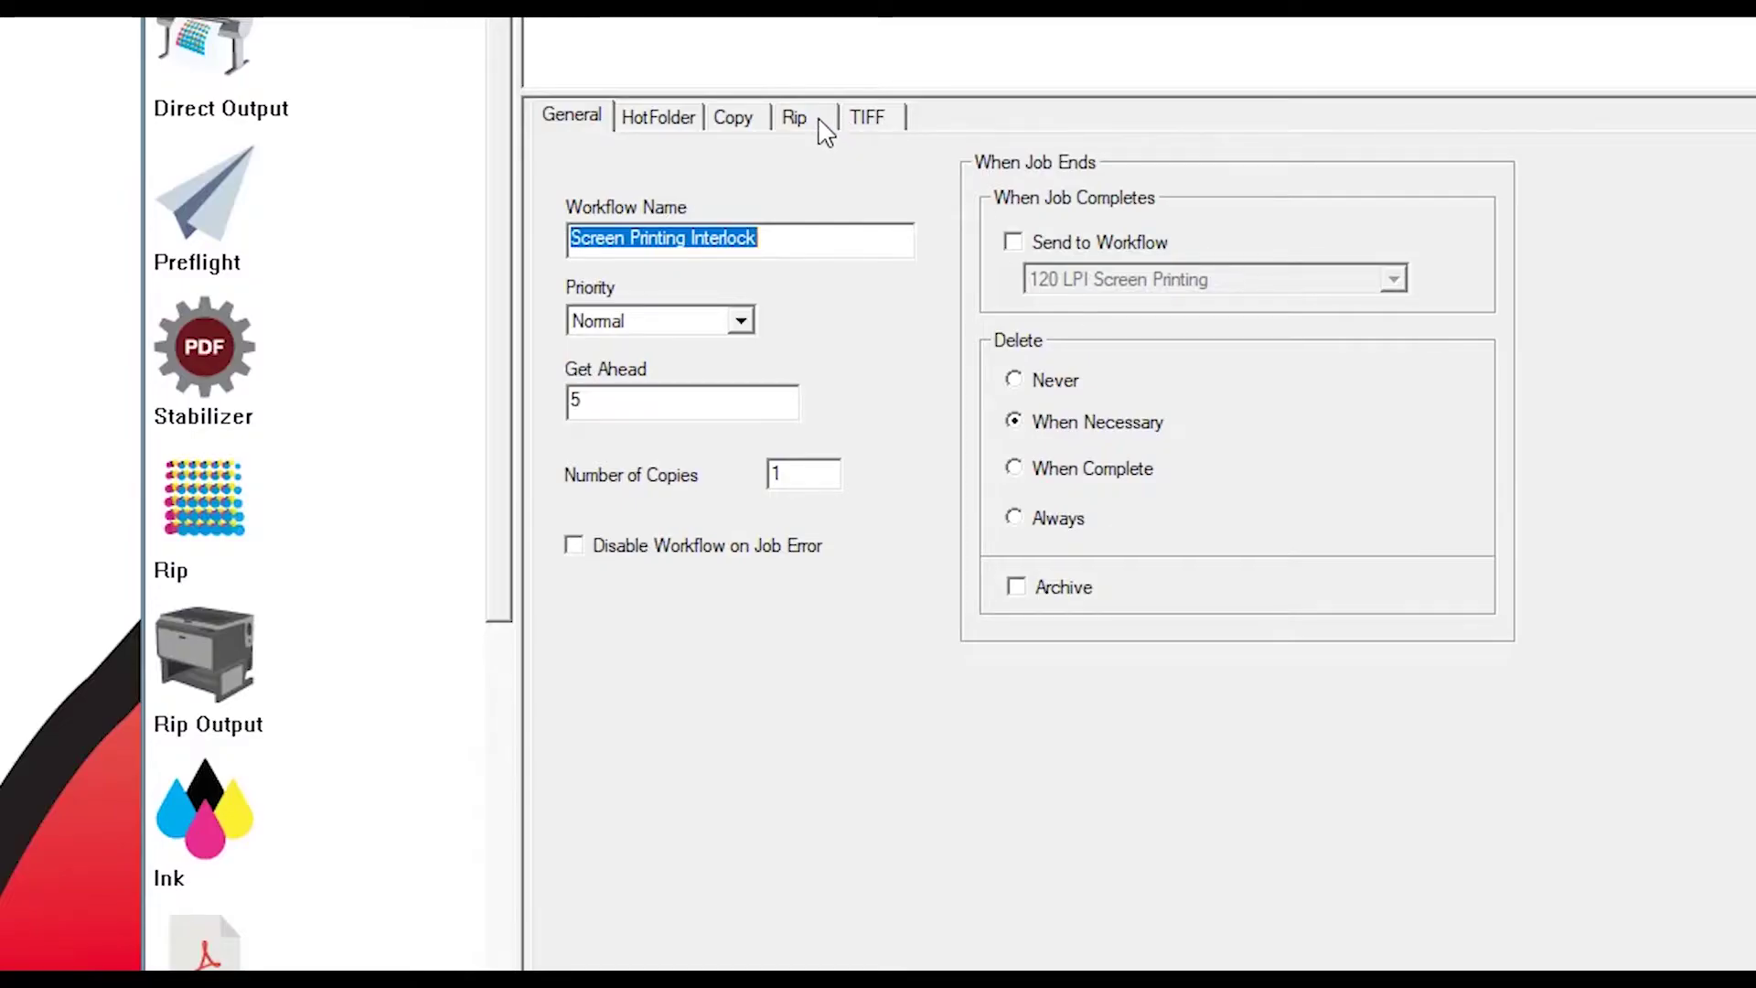
pyautogui.click(823, 126)
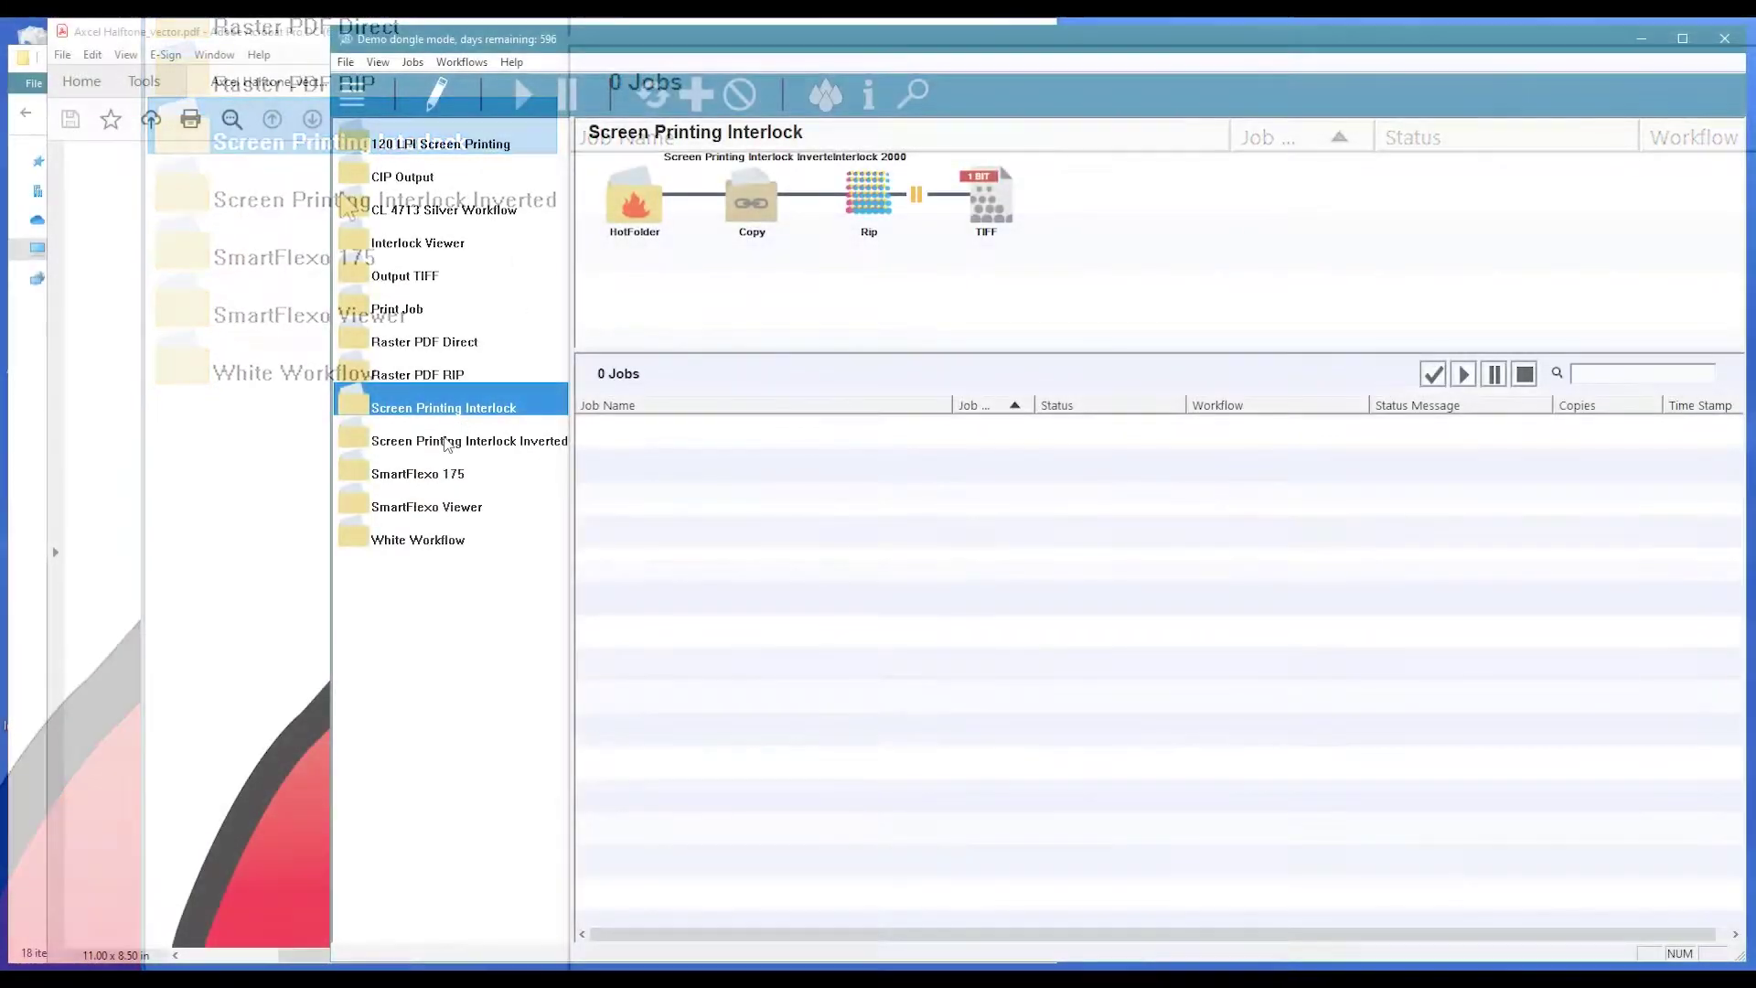
pyautogui.click(448, 440)
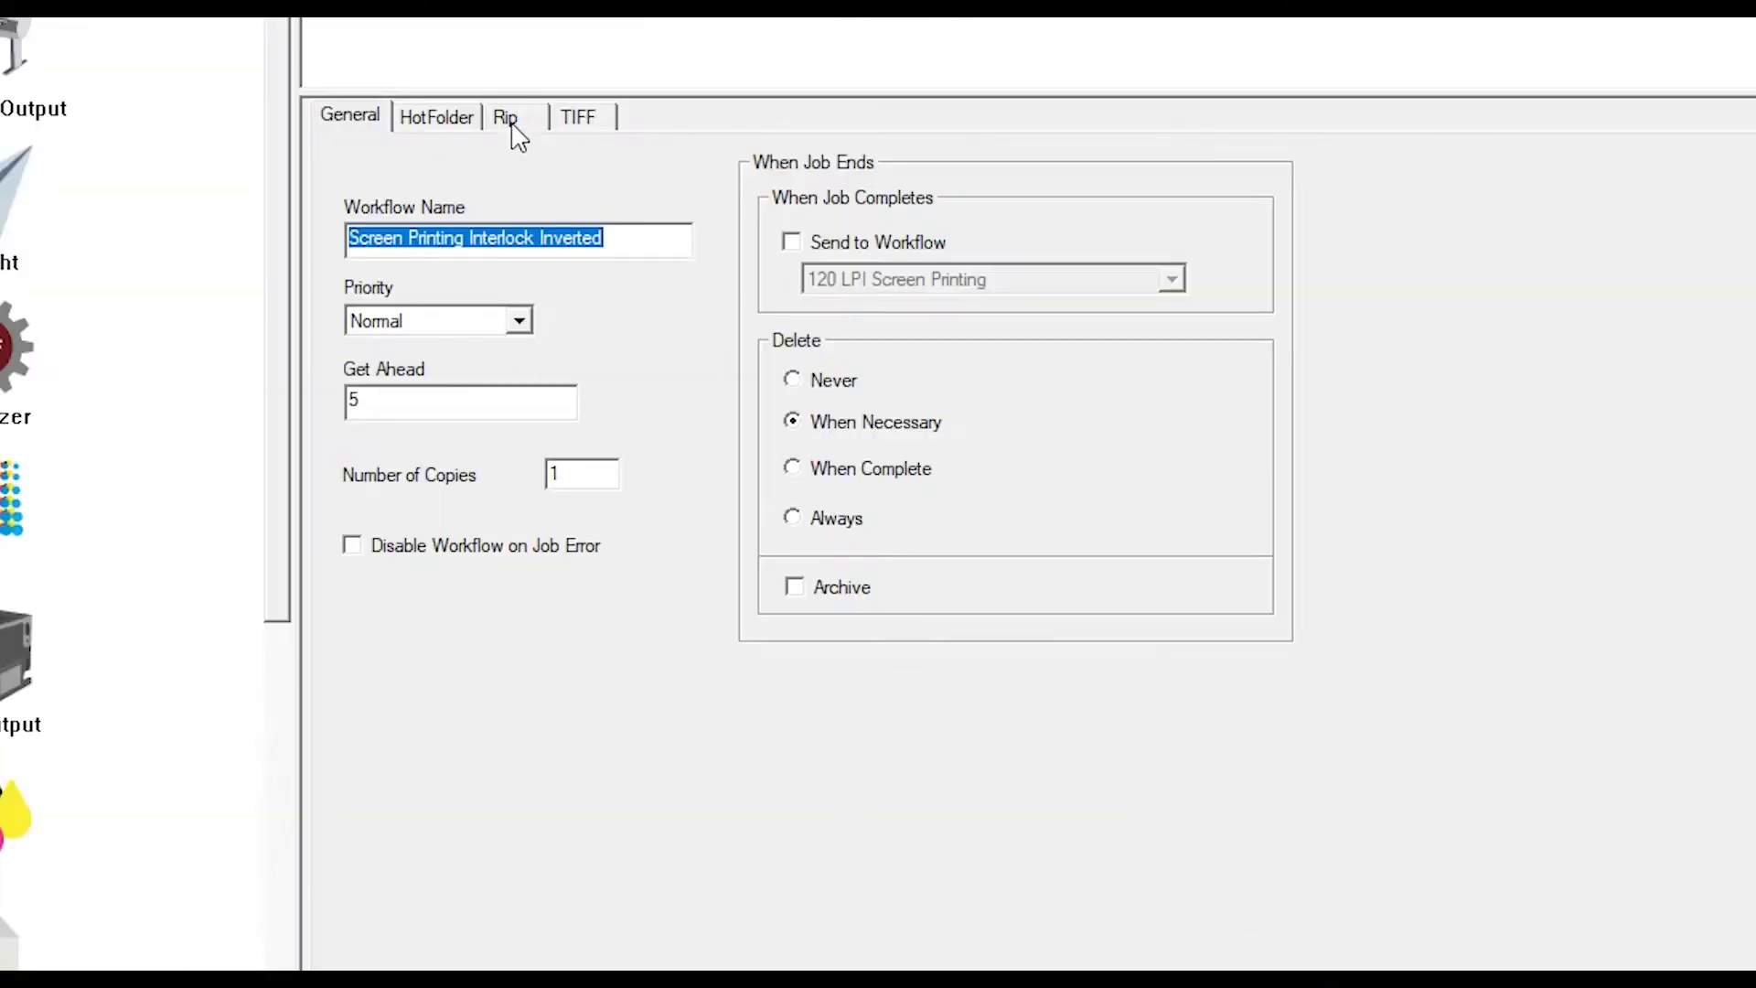
pyautogui.click(667, 394)
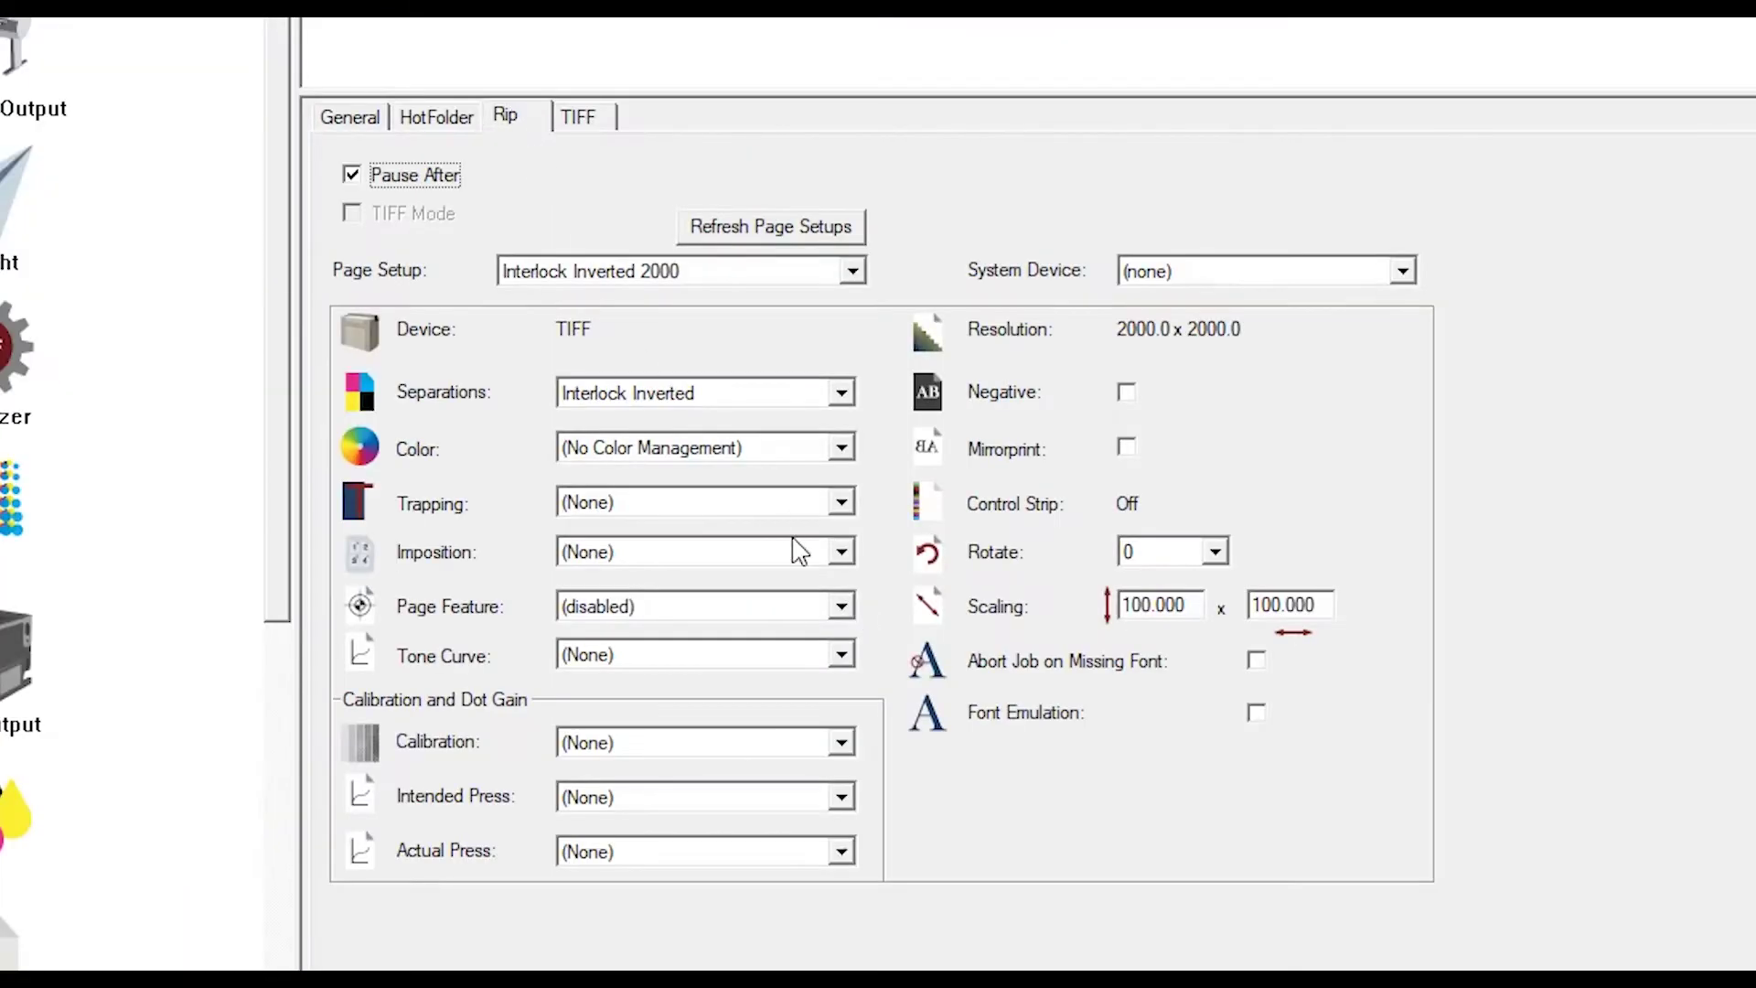
pyautogui.click(773, 400)
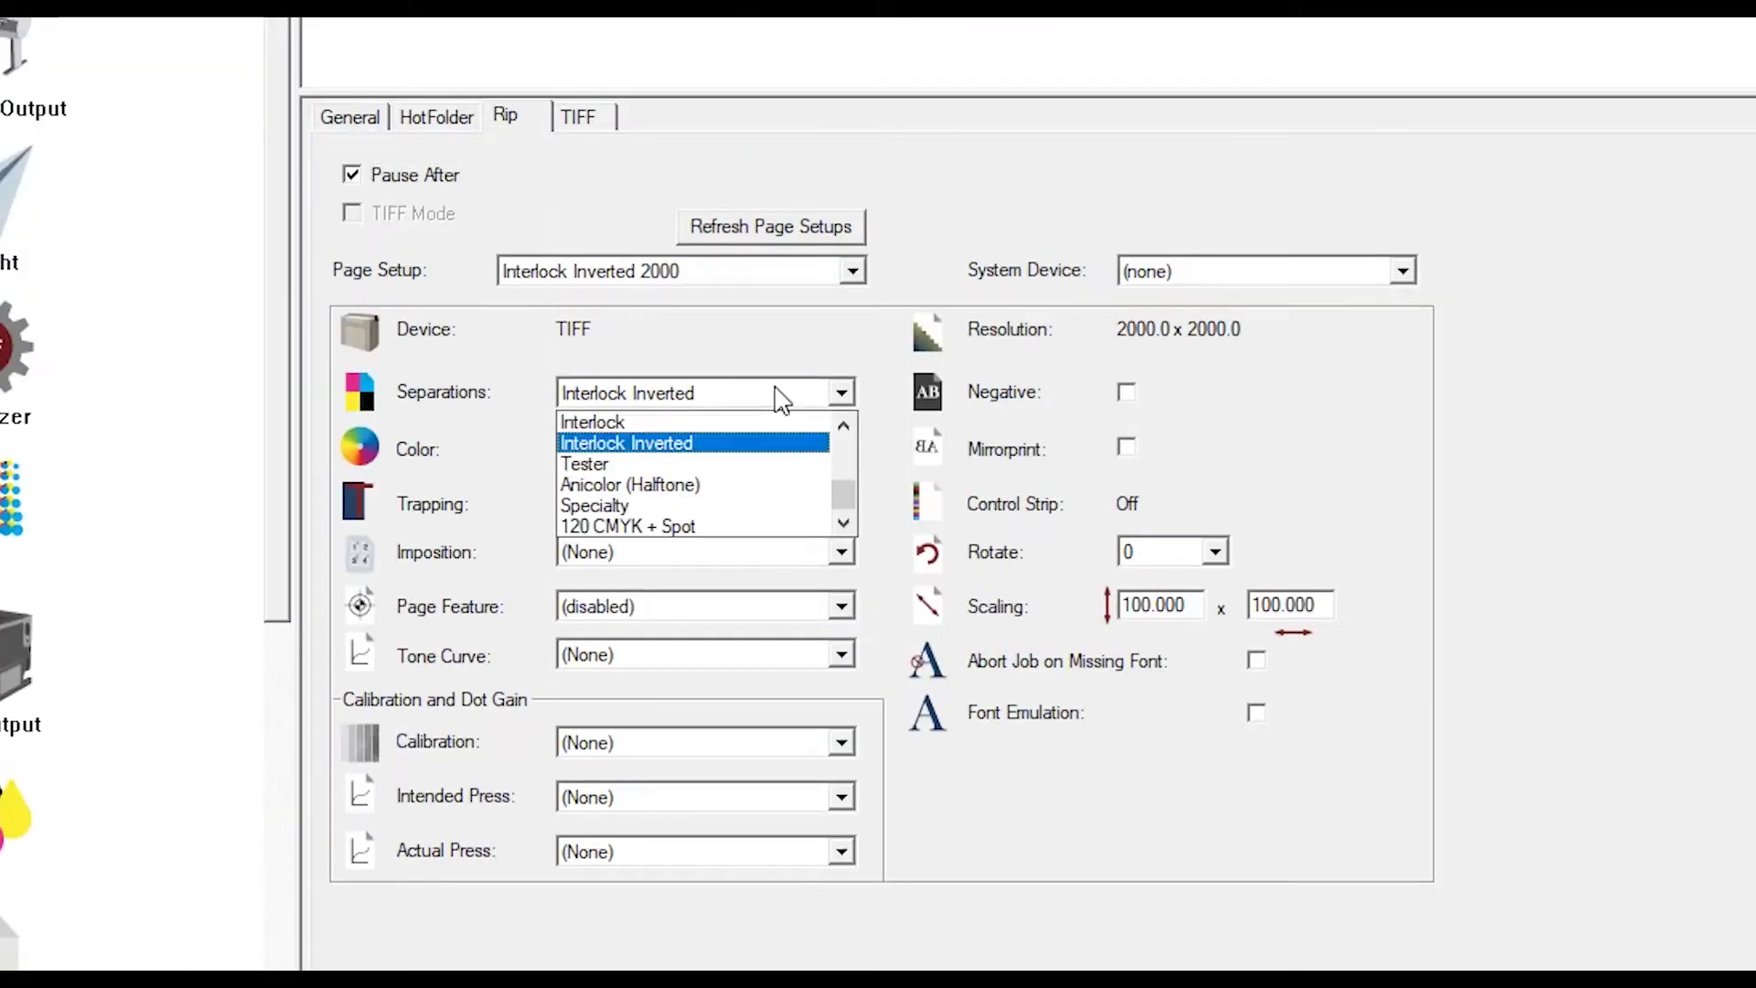
pyautogui.click(773, 444)
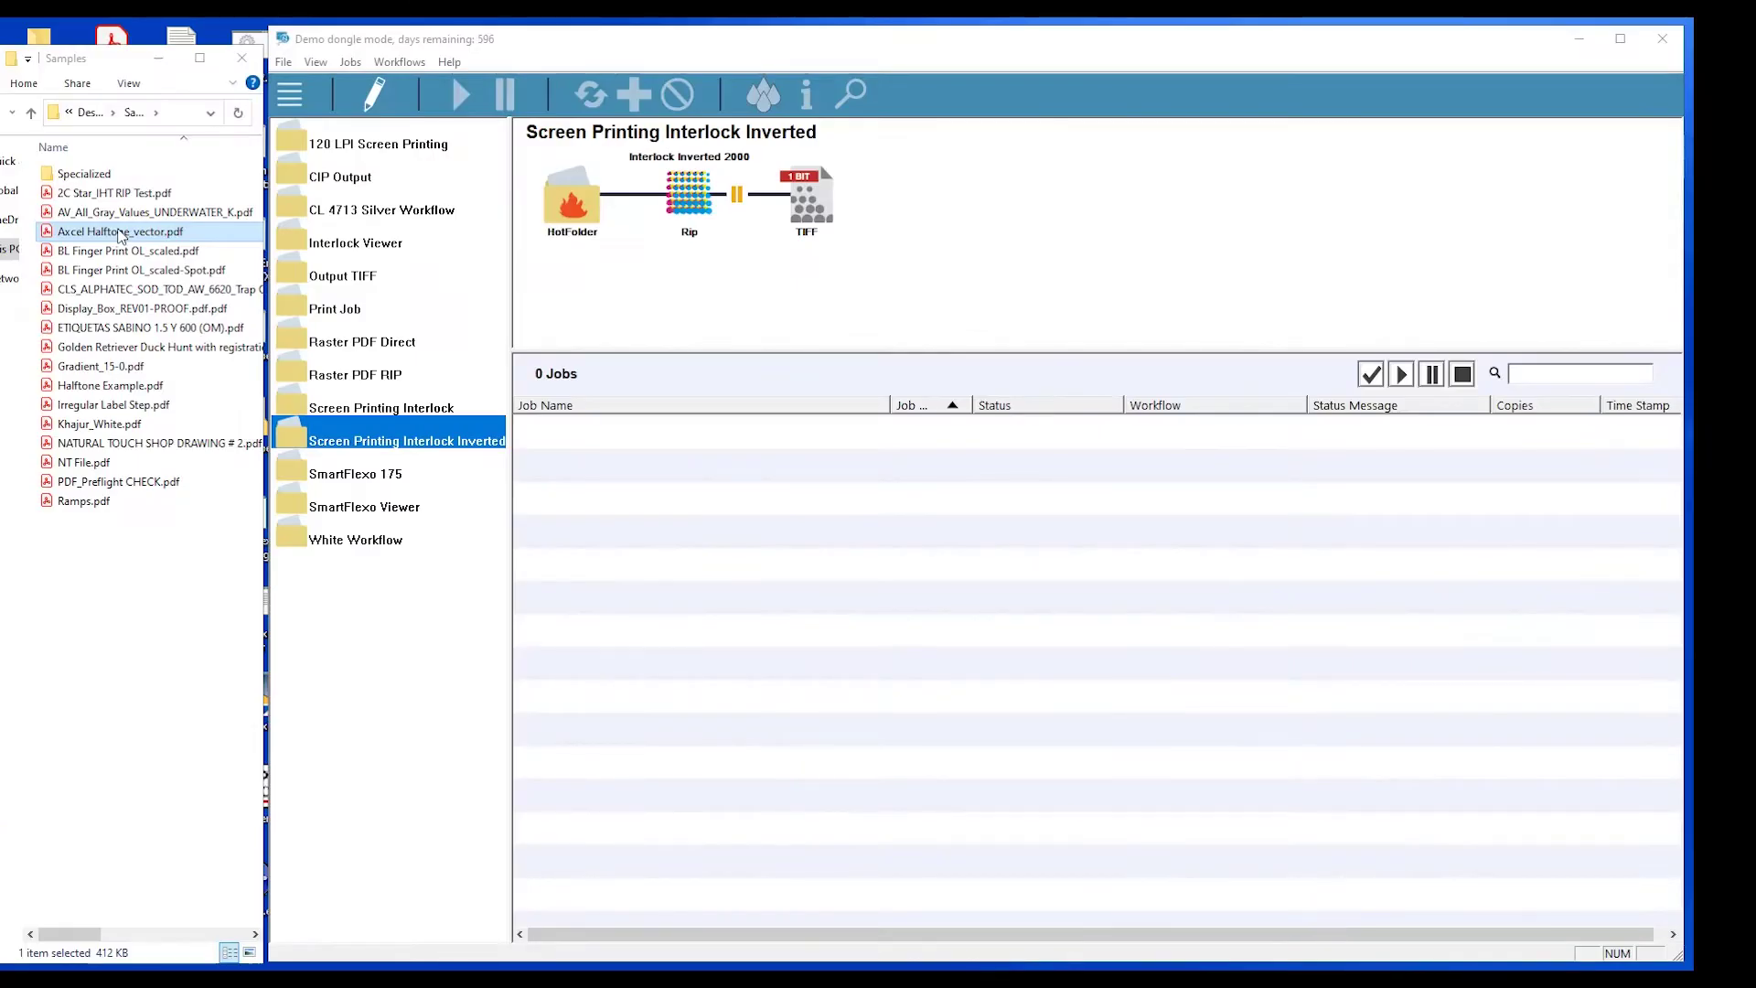
# Submit Axcel Halftone_vector.pdf to Screen Printing Interlock, track both workflows, and select paused job 203.
pyautogui.moveTo(120, 235); pyautogui.dragTo(349, 418)
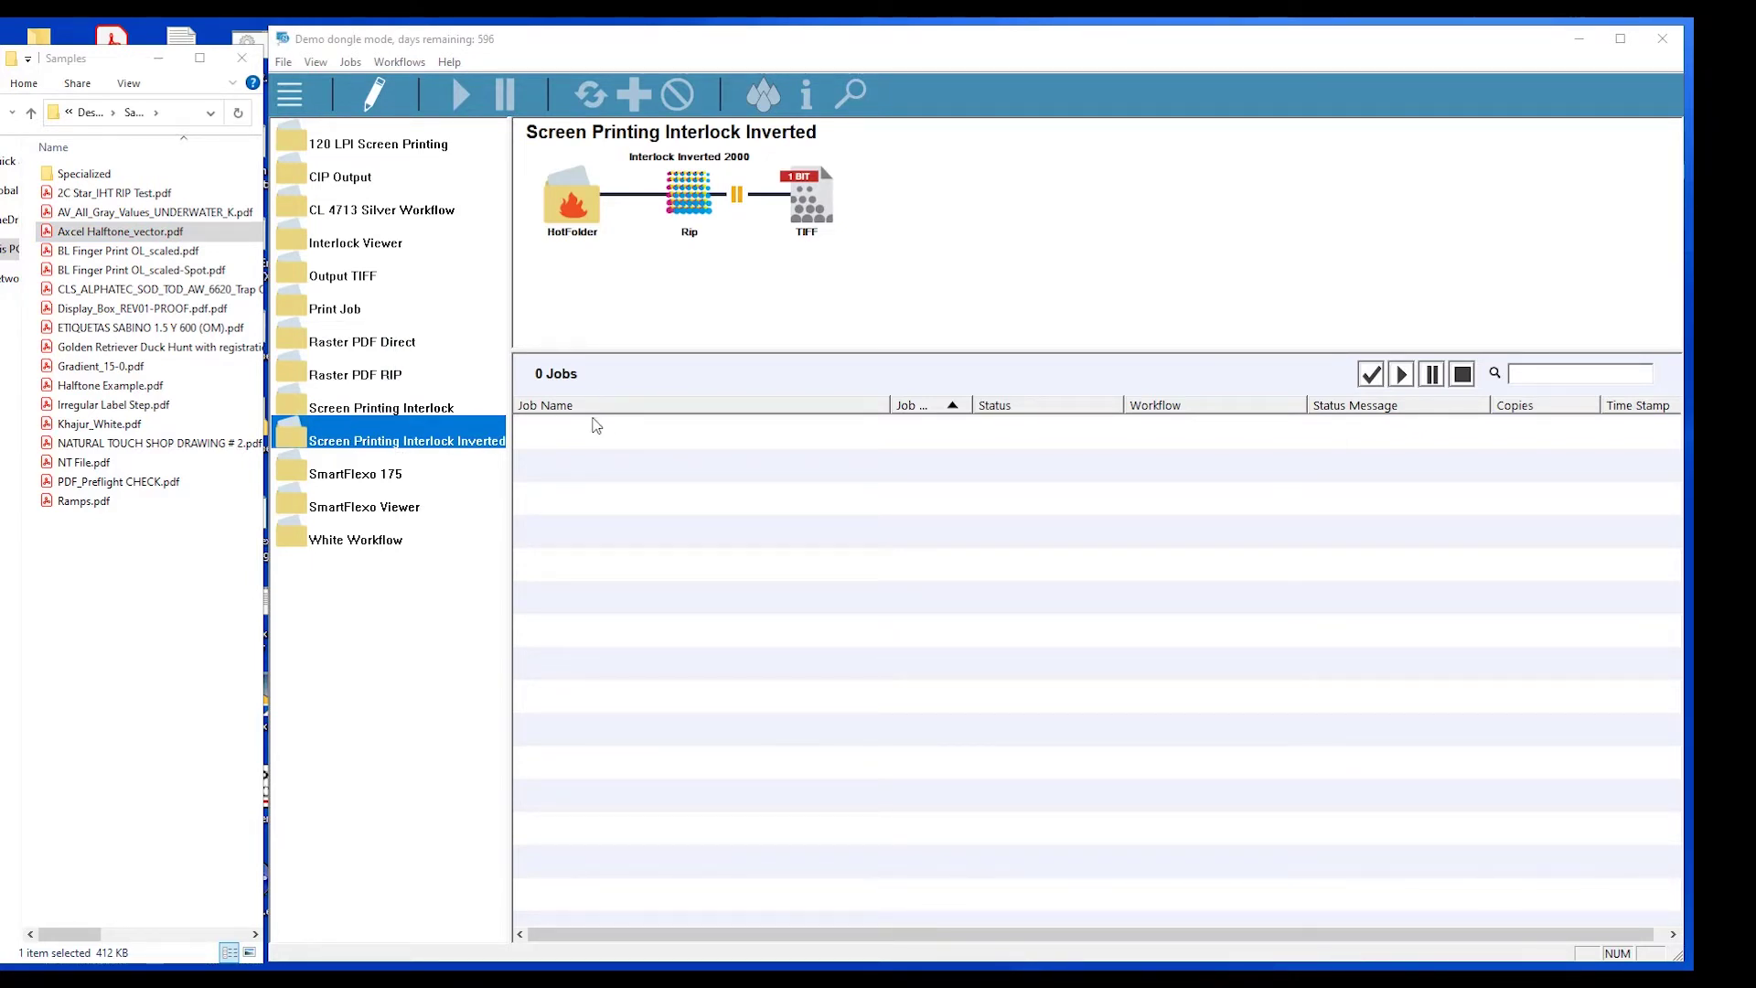
pyautogui.click(347, 407)
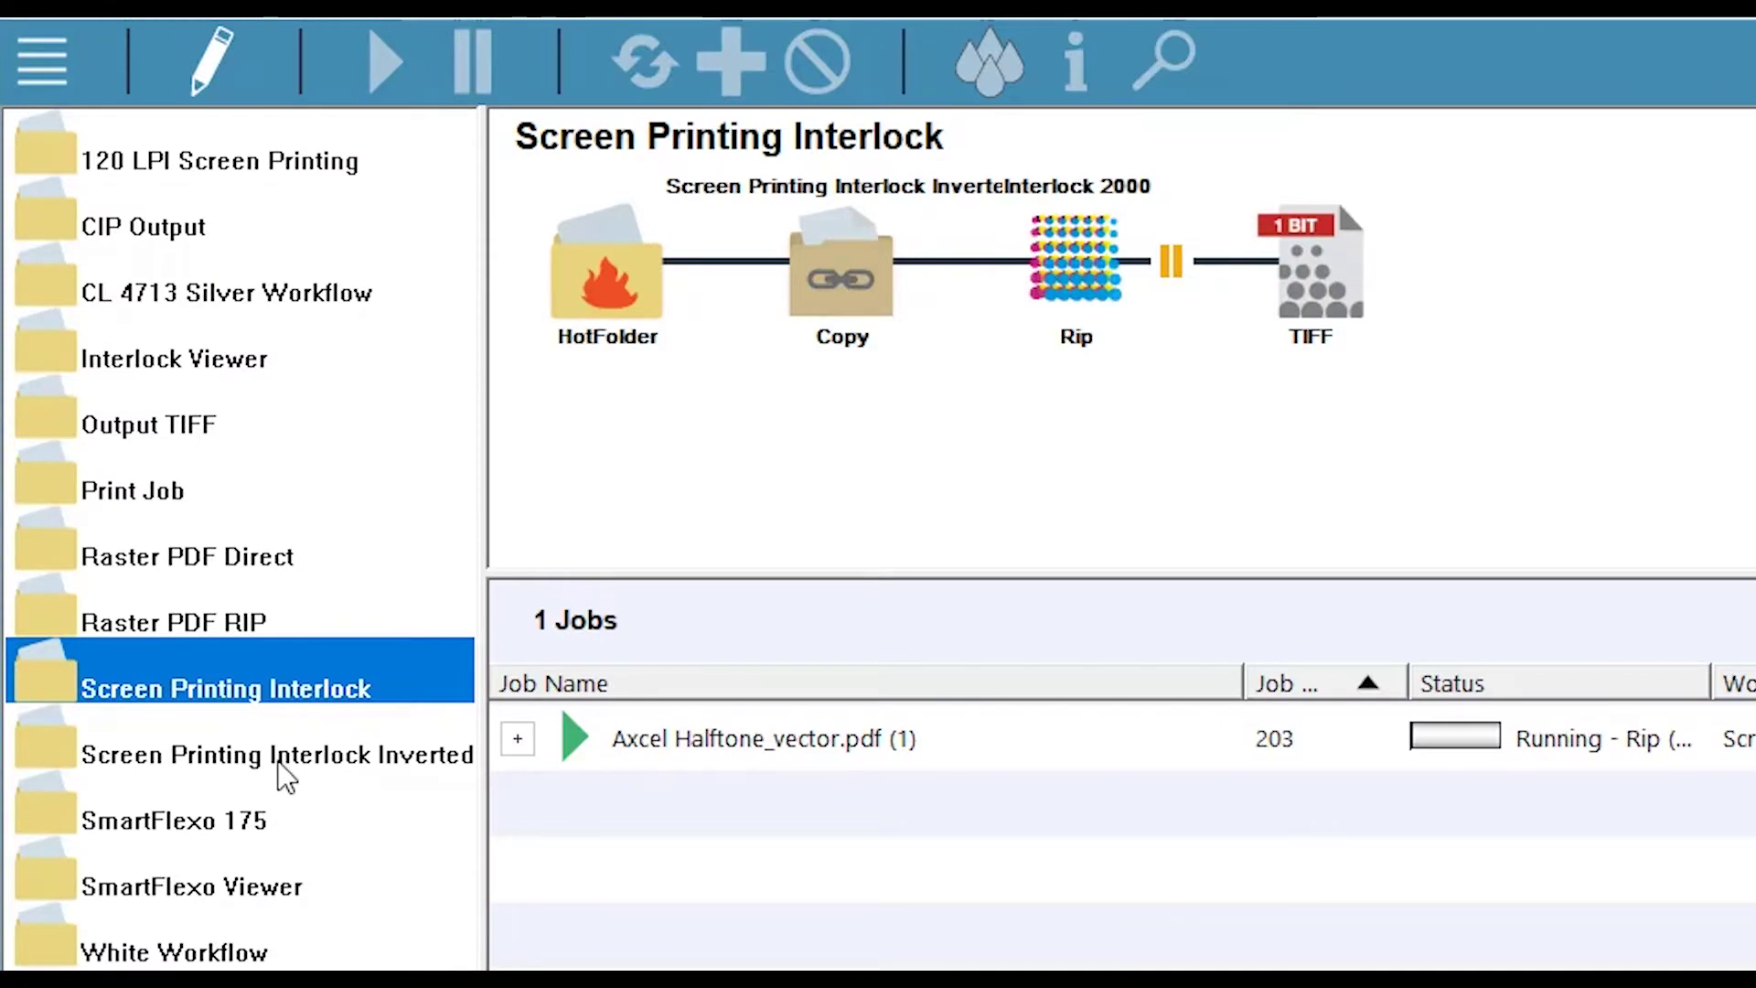
pyautogui.click(286, 778)
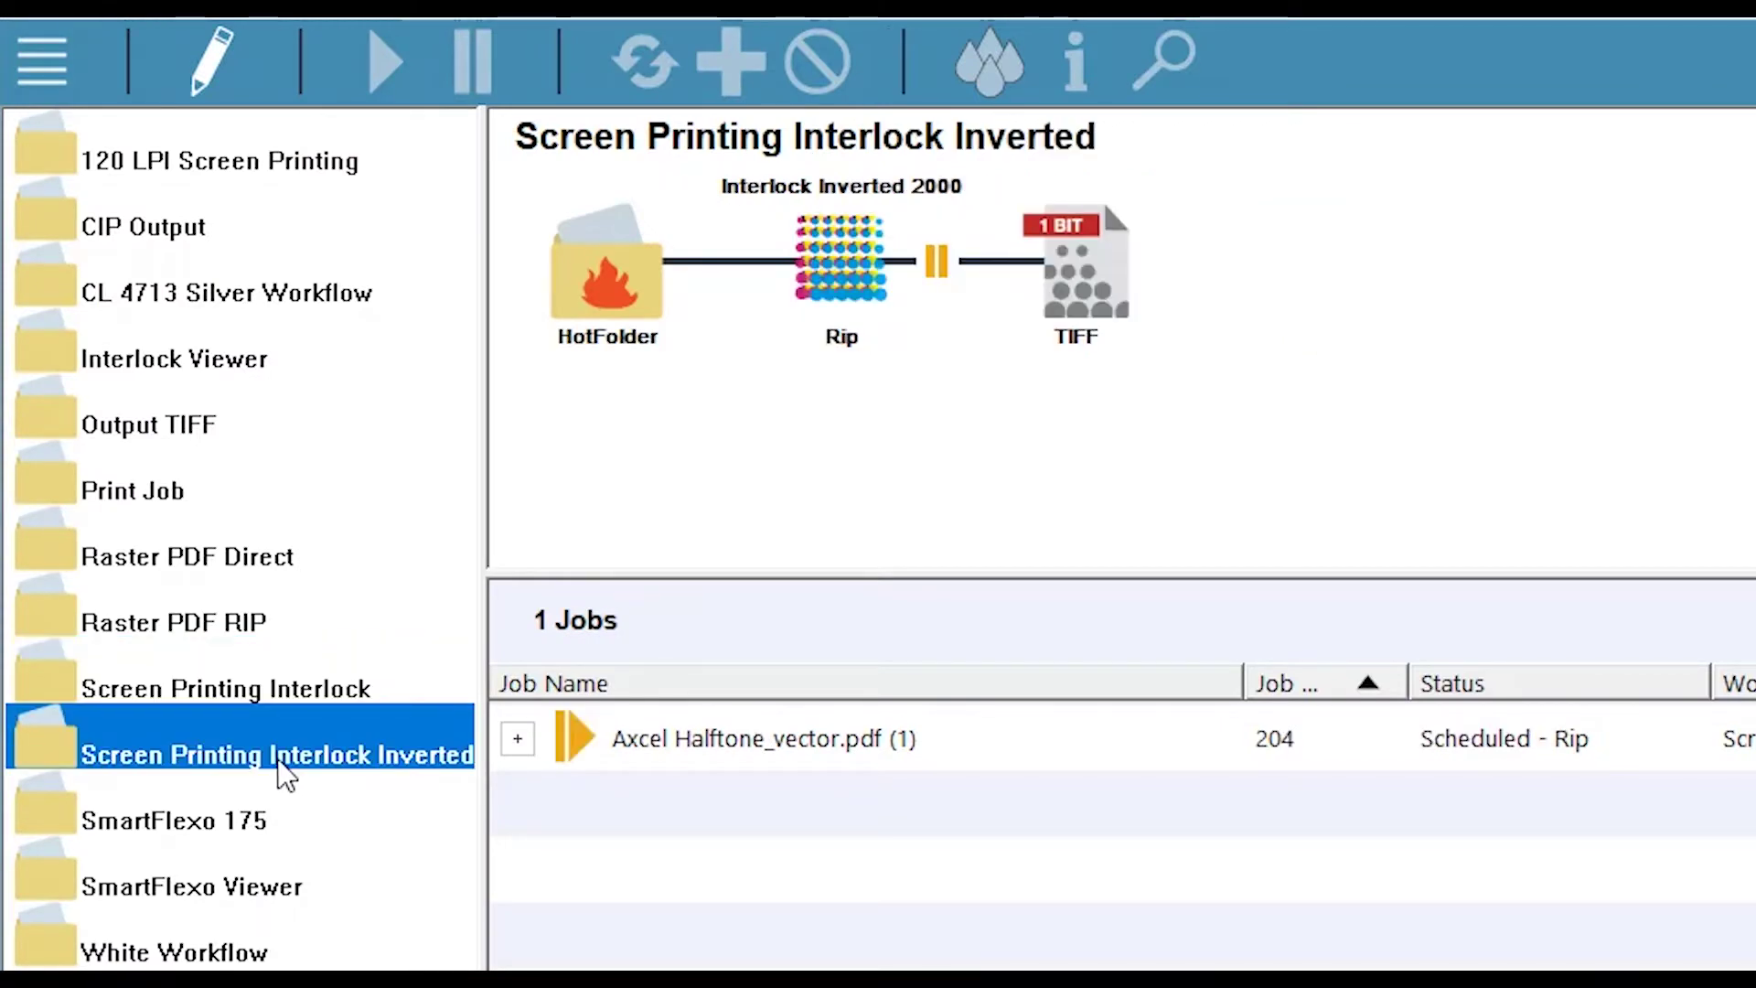
pyautogui.click(274, 694)
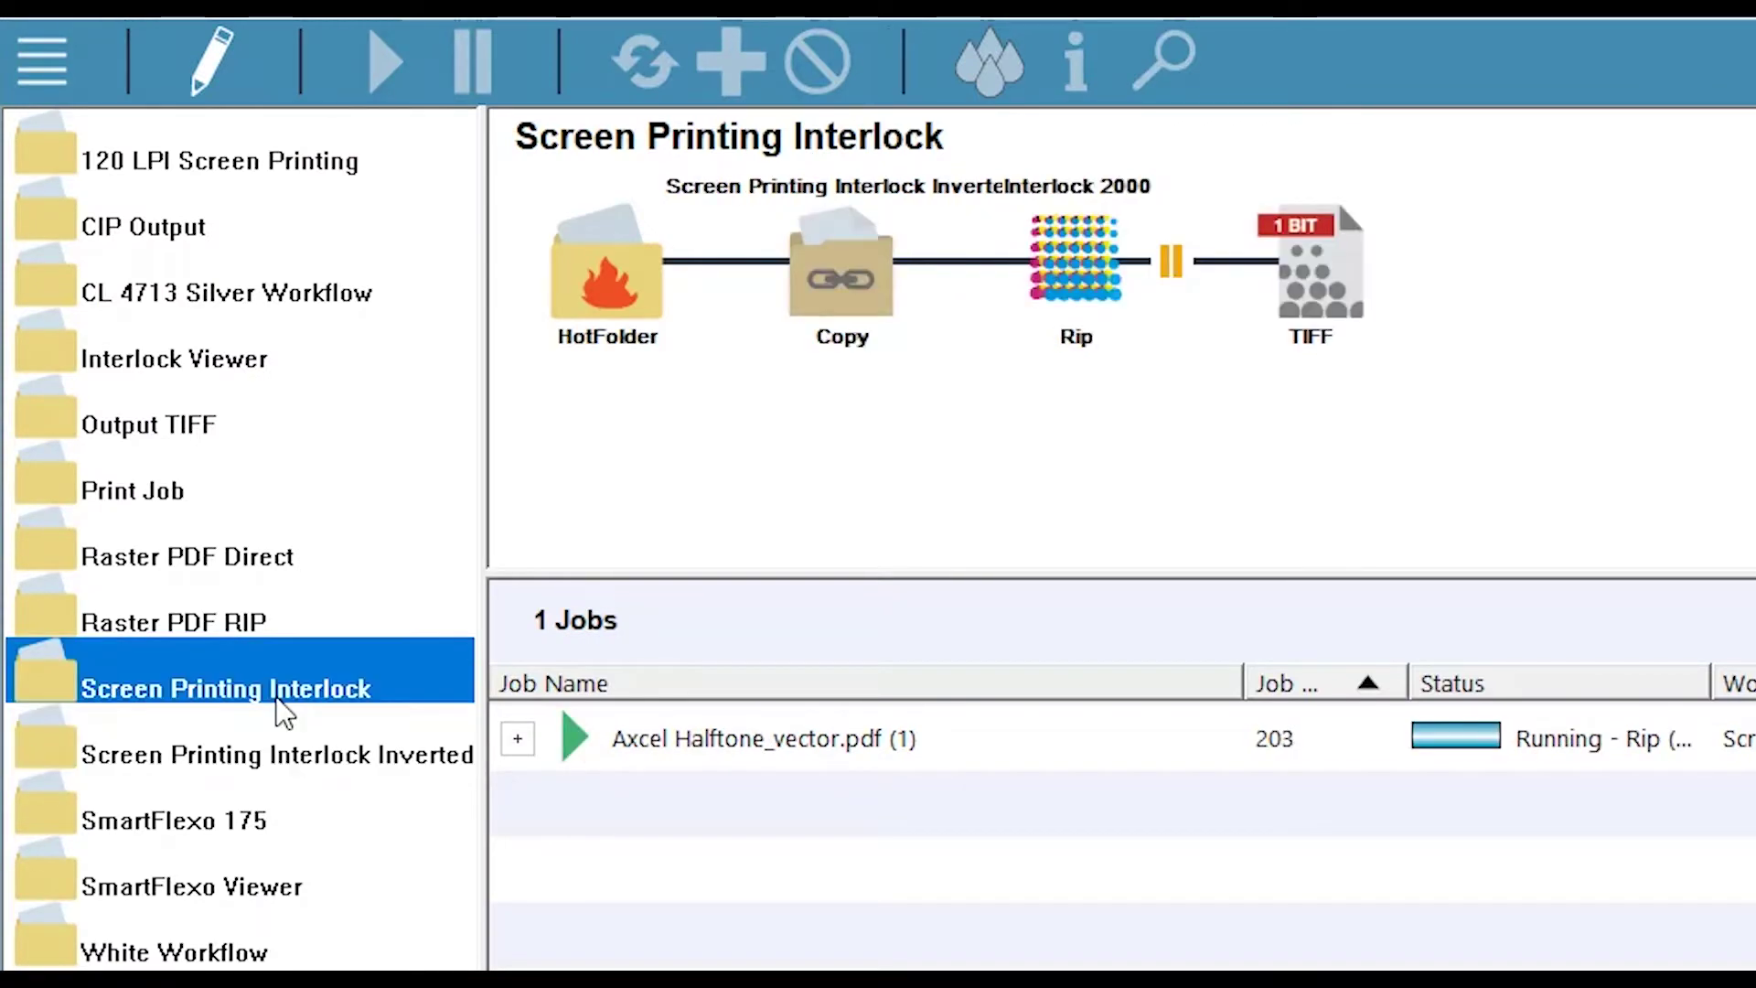
pyautogui.click(266, 757)
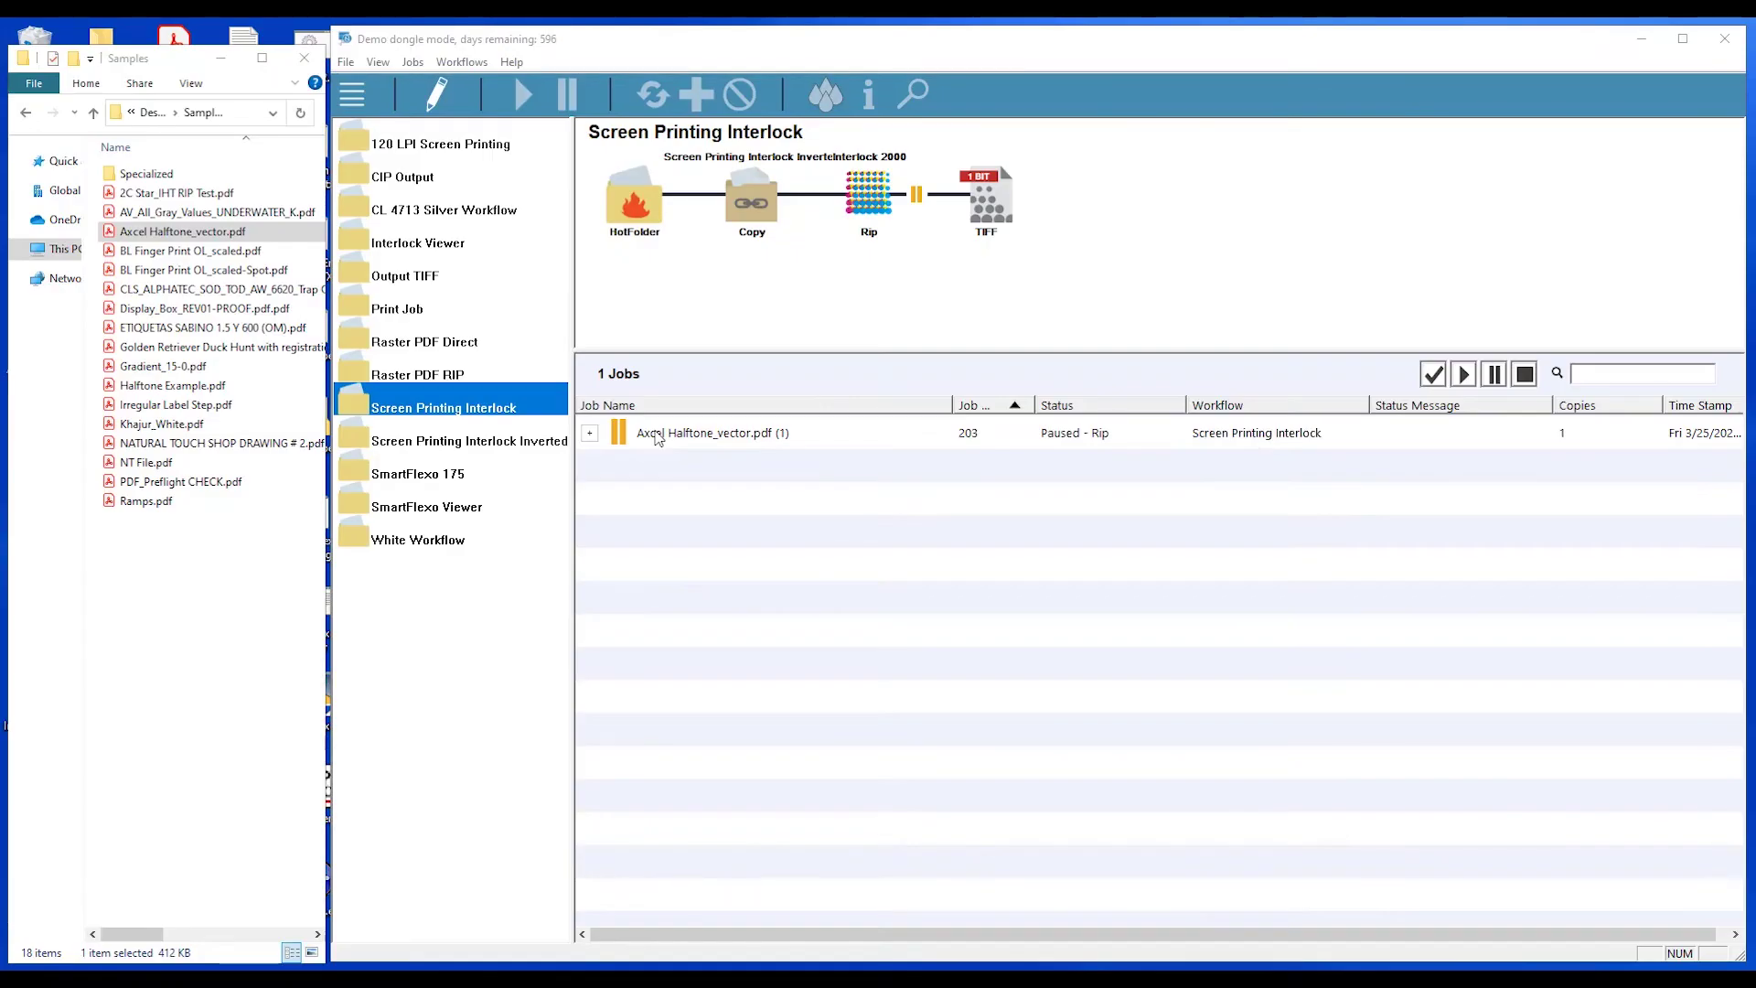
pyautogui.click(657, 437)
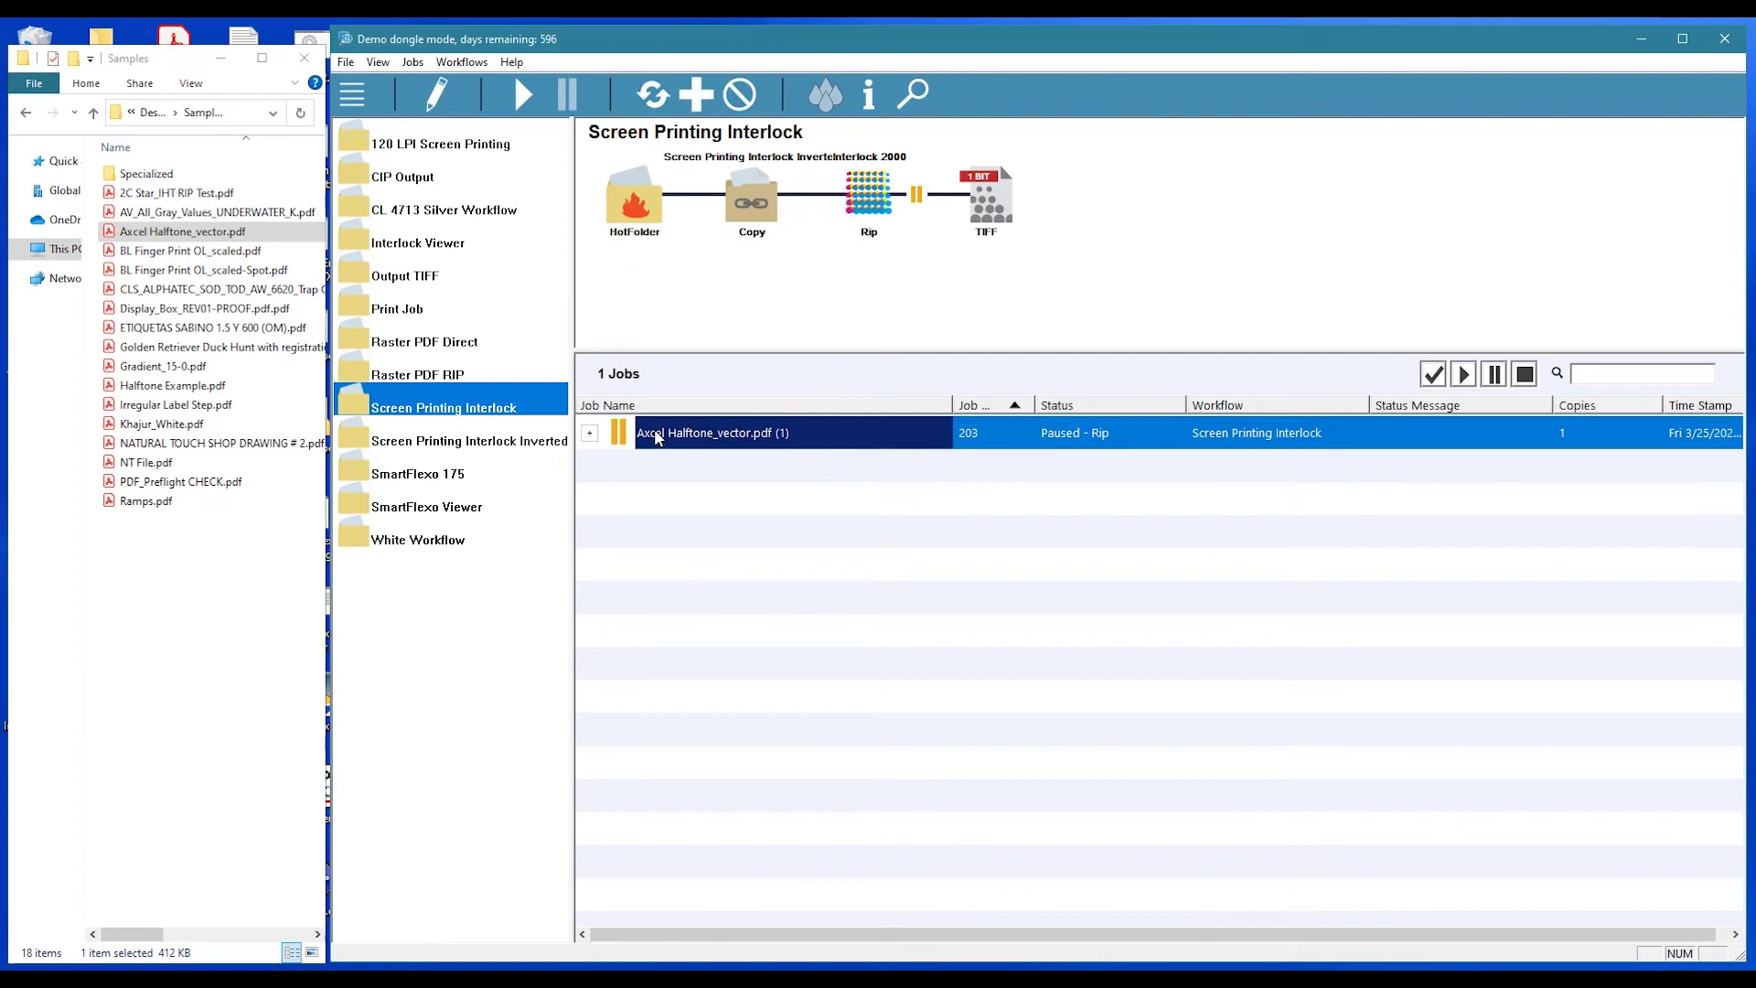
# Preview job 203's rendered image, zoomed until red dots with thin yellow rims show.
pyautogui.click(911, 94)
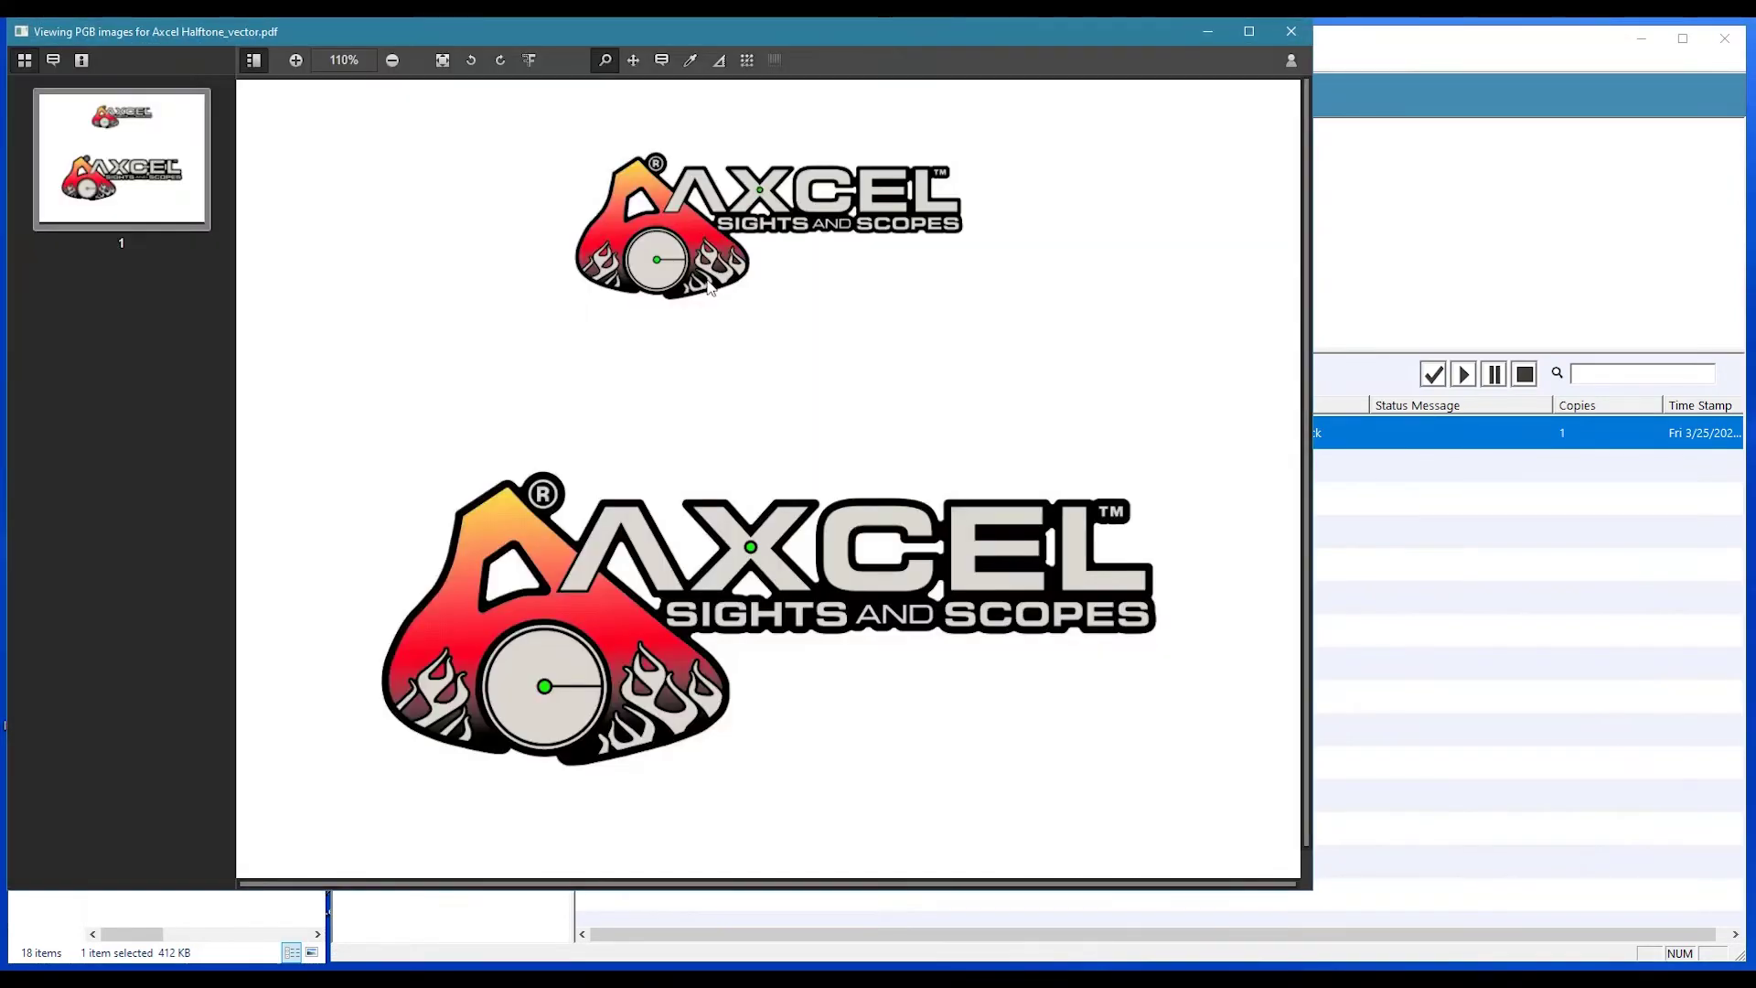
pyautogui.click(474, 565)
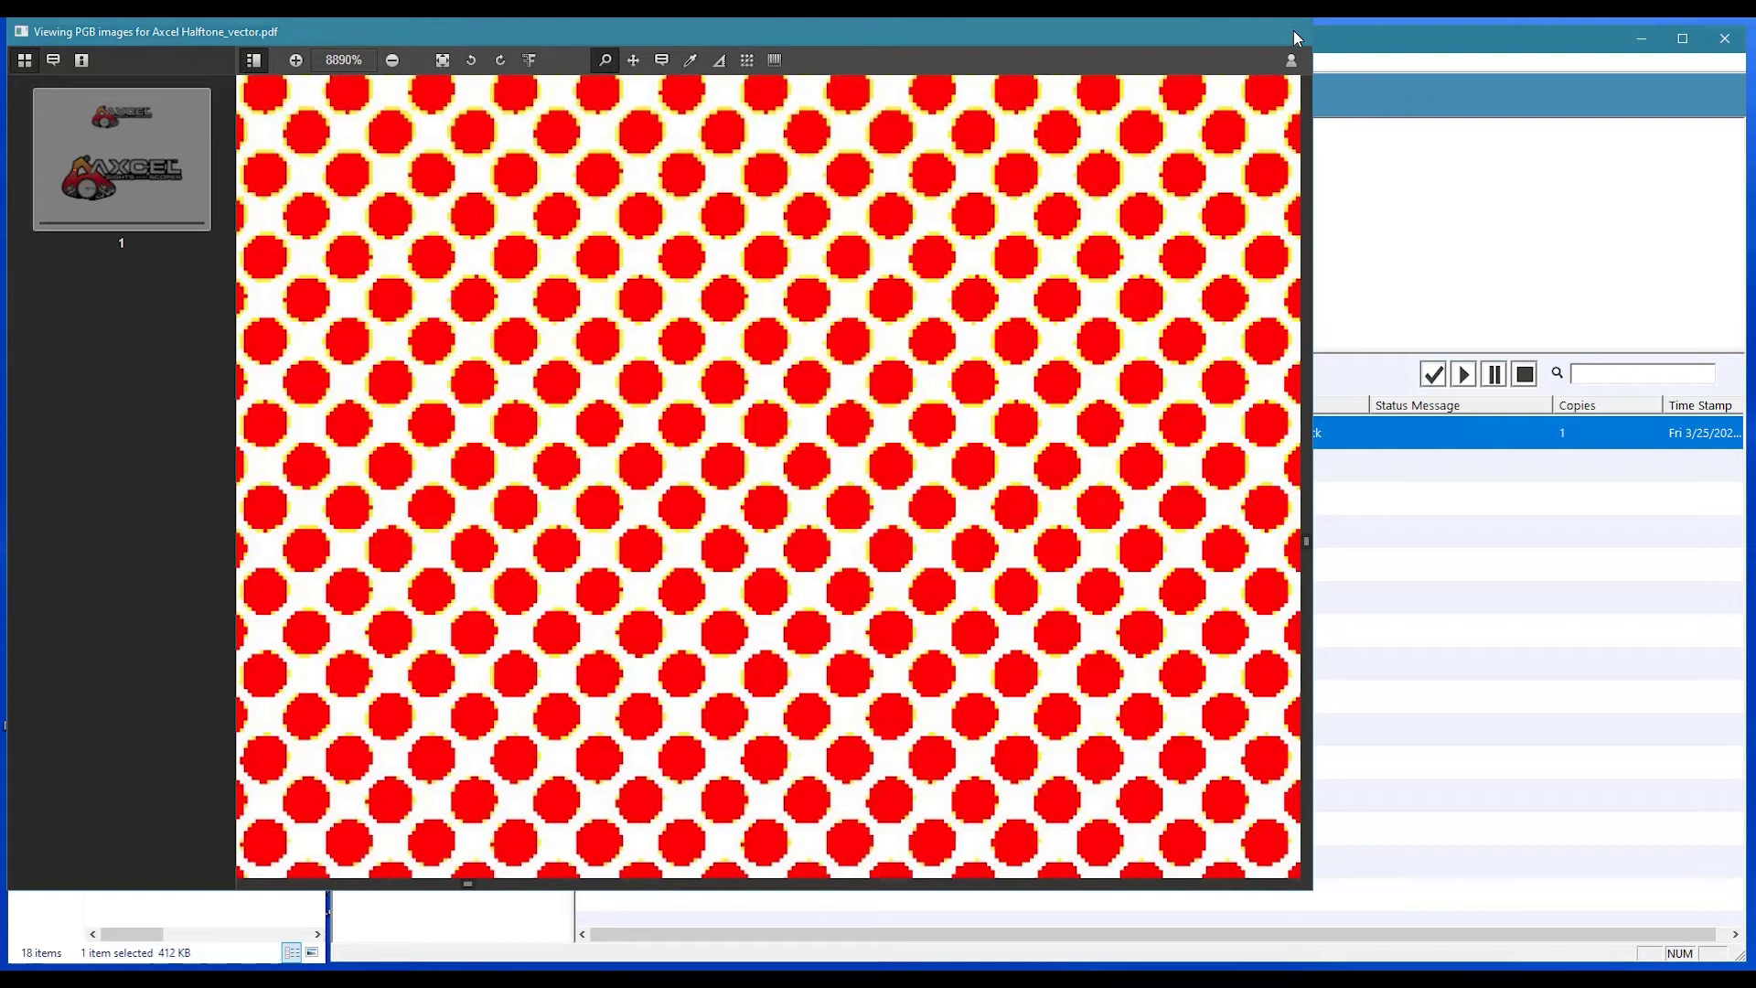
# Preview Inverted job 204 up close, showing white dots knocked out of solid red.
pyautogui.click(1291, 31)
pyautogui.click(478, 442)
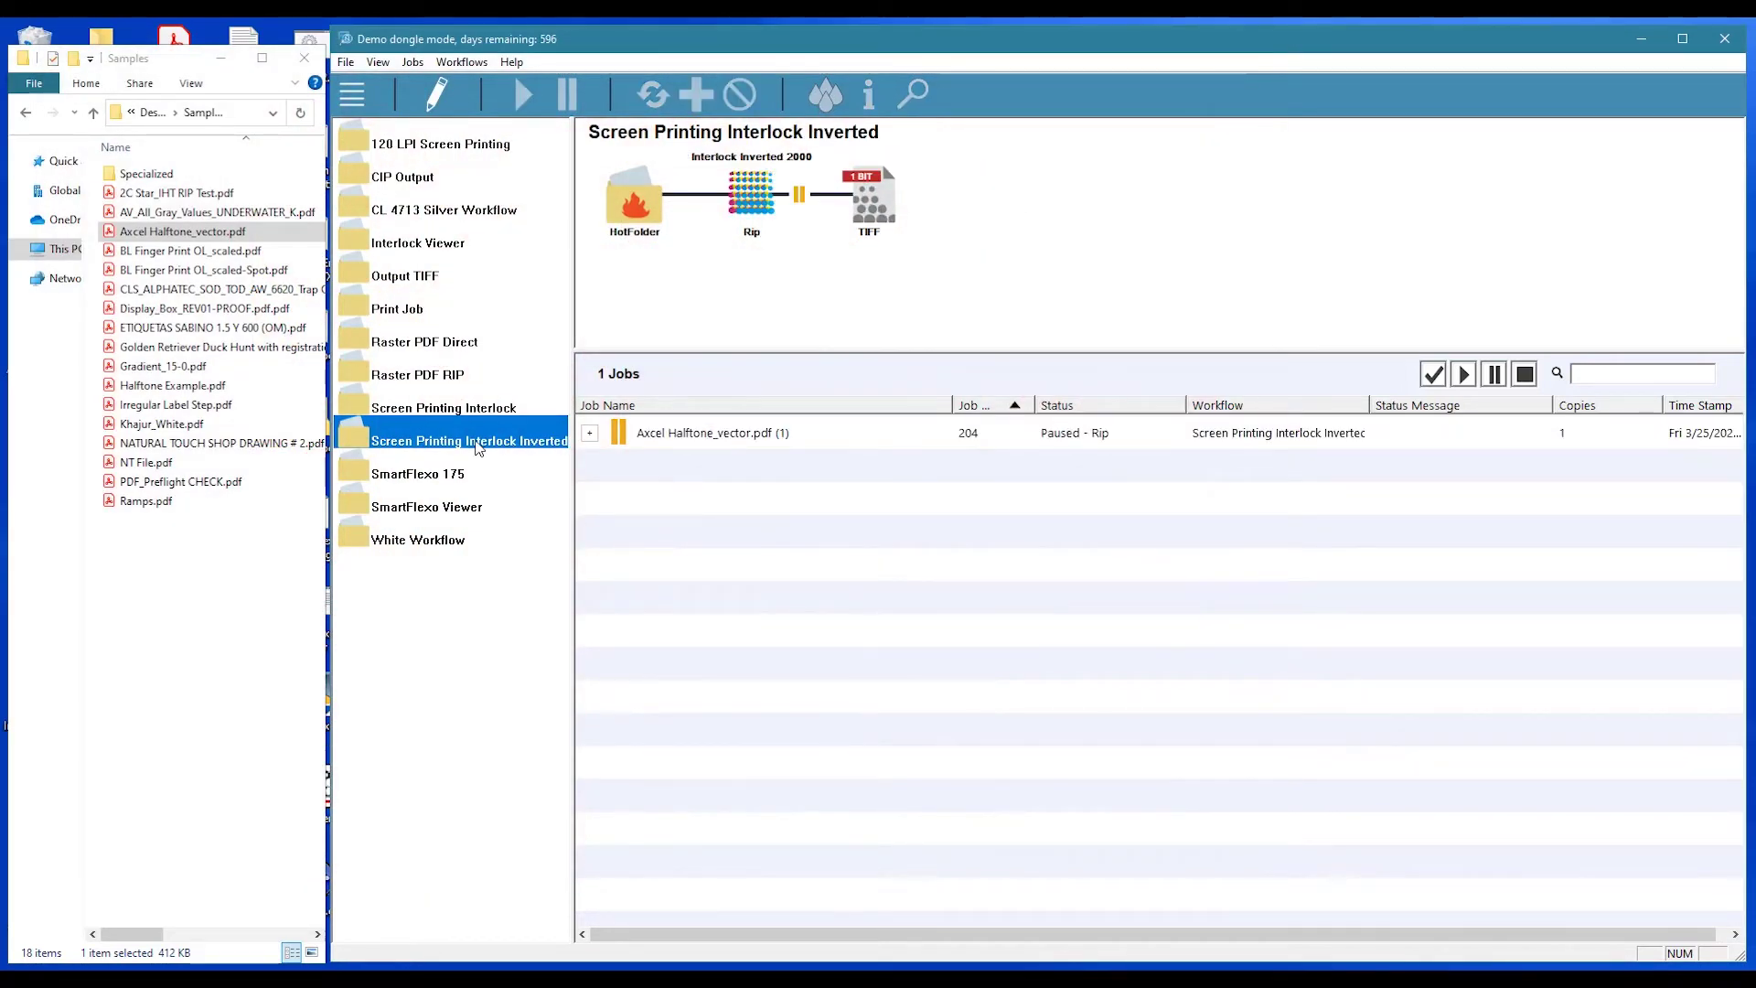
pyautogui.click(705, 442)
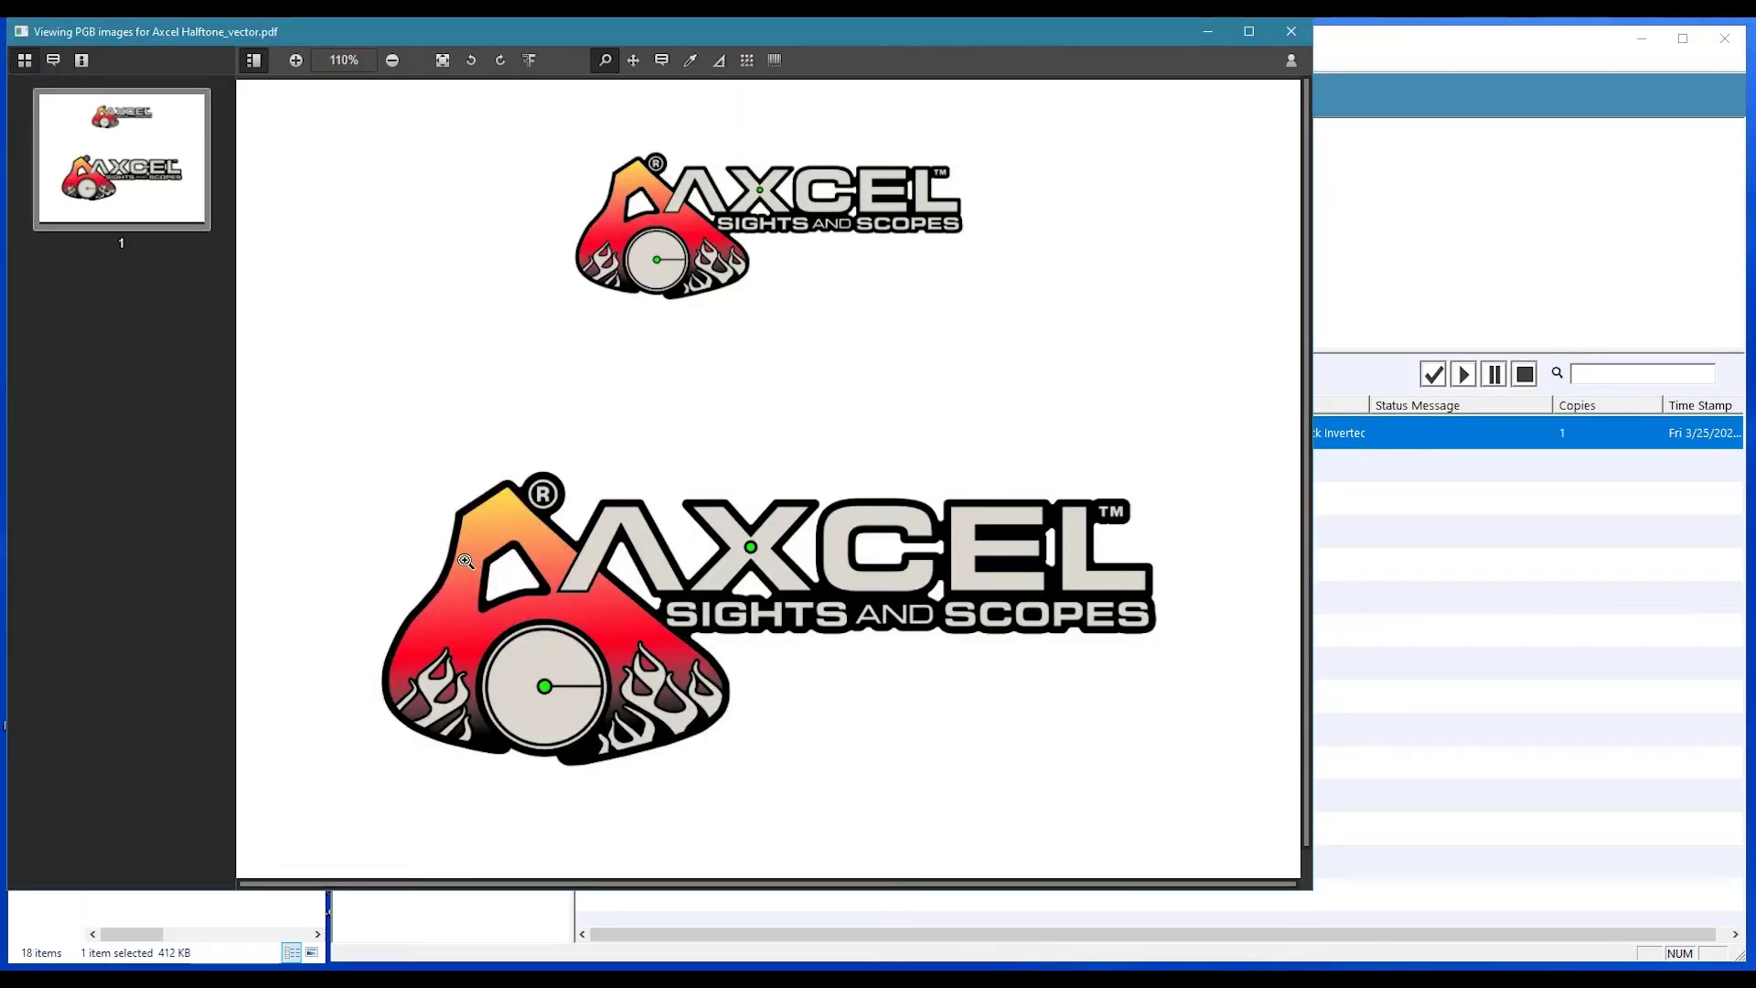
pyautogui.moveTo(475, 570); pyautogui.dragTo(477, 570)
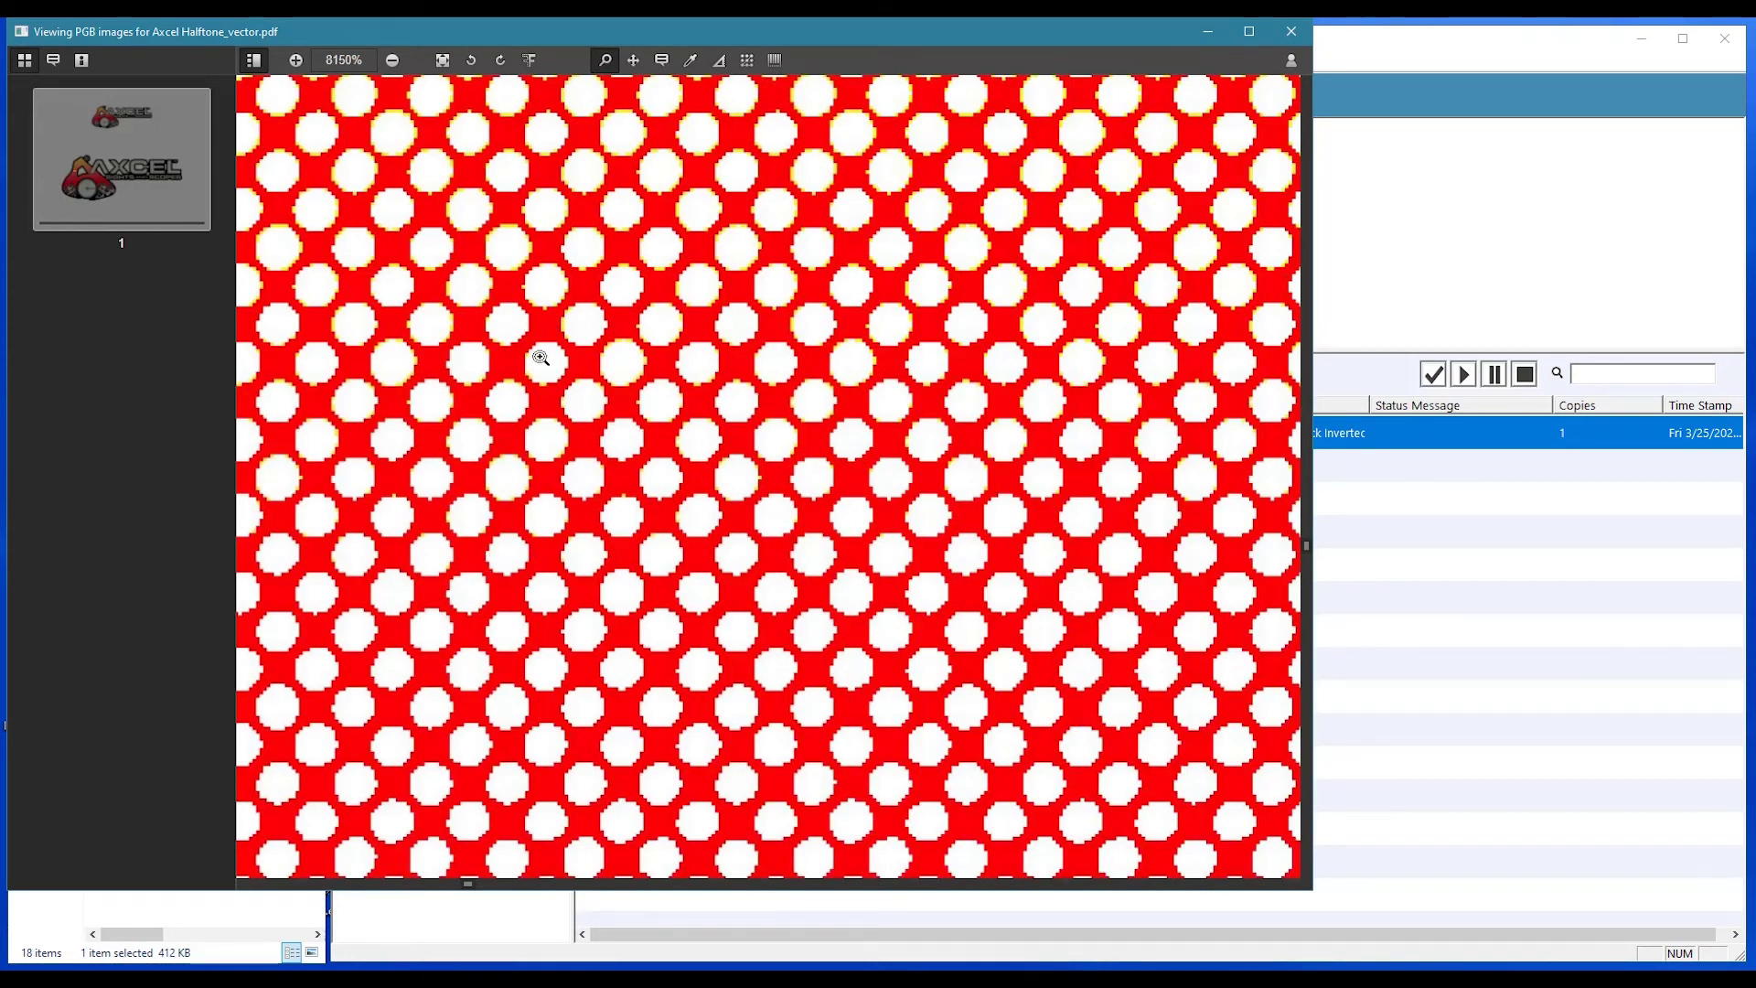
pyautogui.click(620, 365)
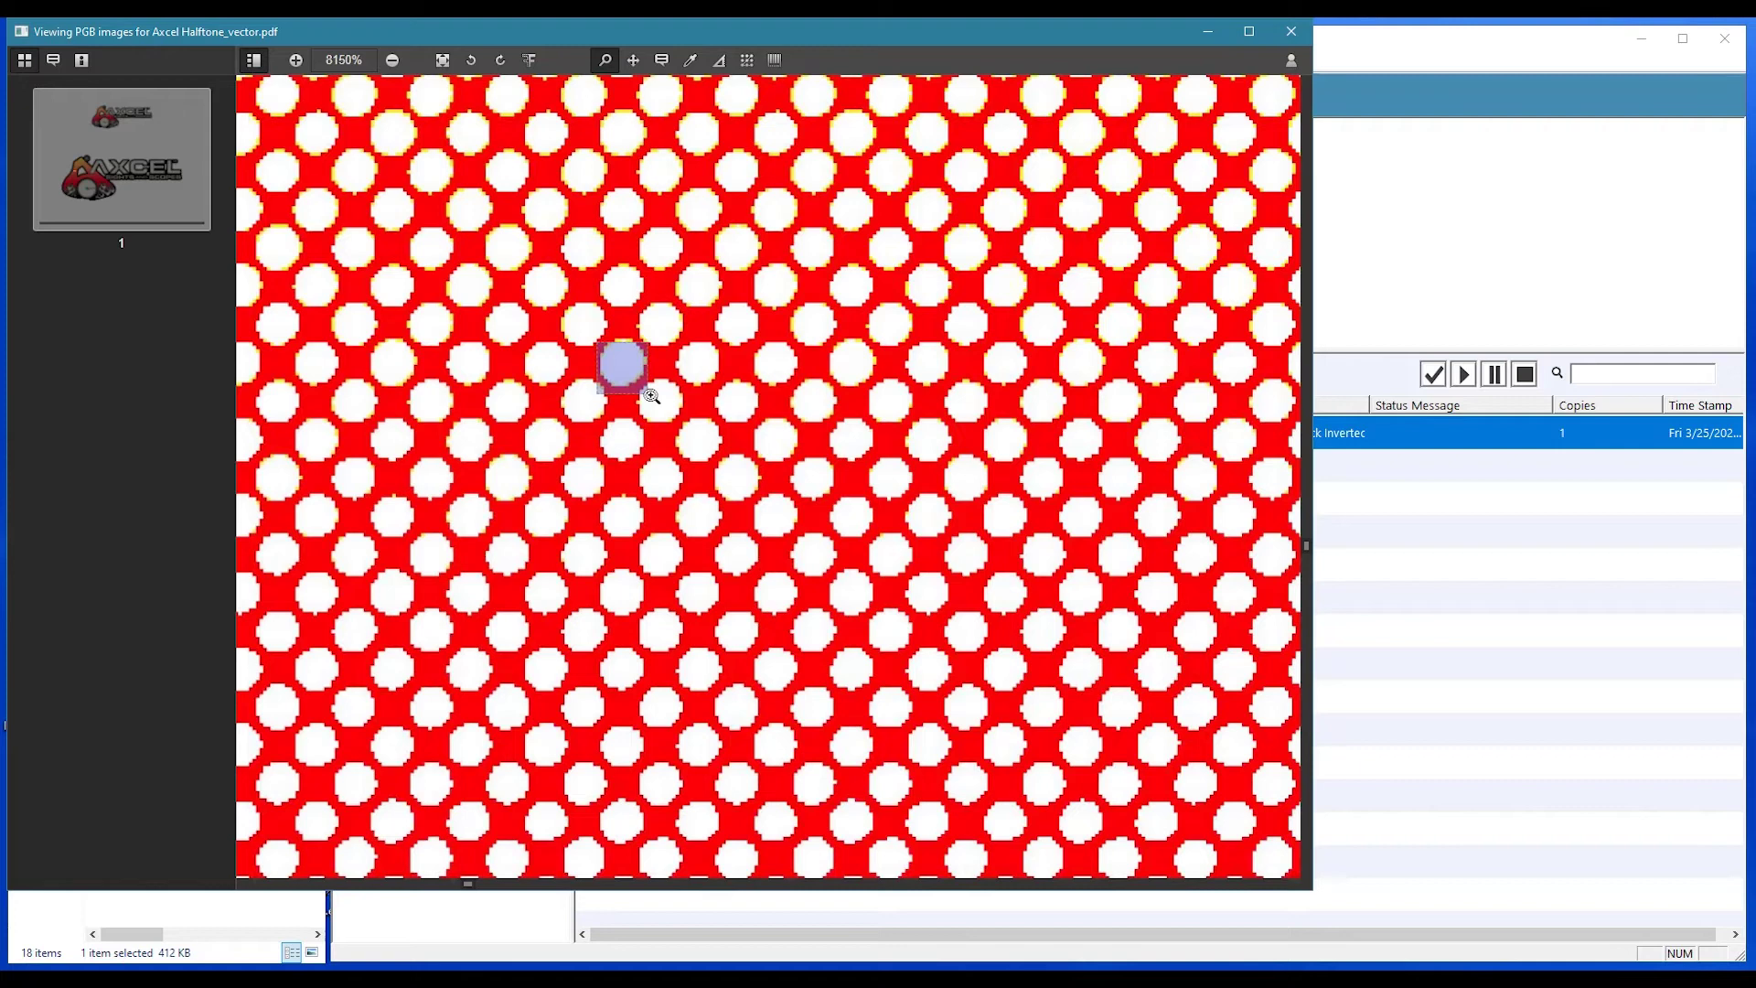
# Release job 203's Black10, White01, PANTONE 113 C and PANTONE 7481 C separations to the next step.
pyautogui.click(1293, 35)
pyautogui.press('Up')
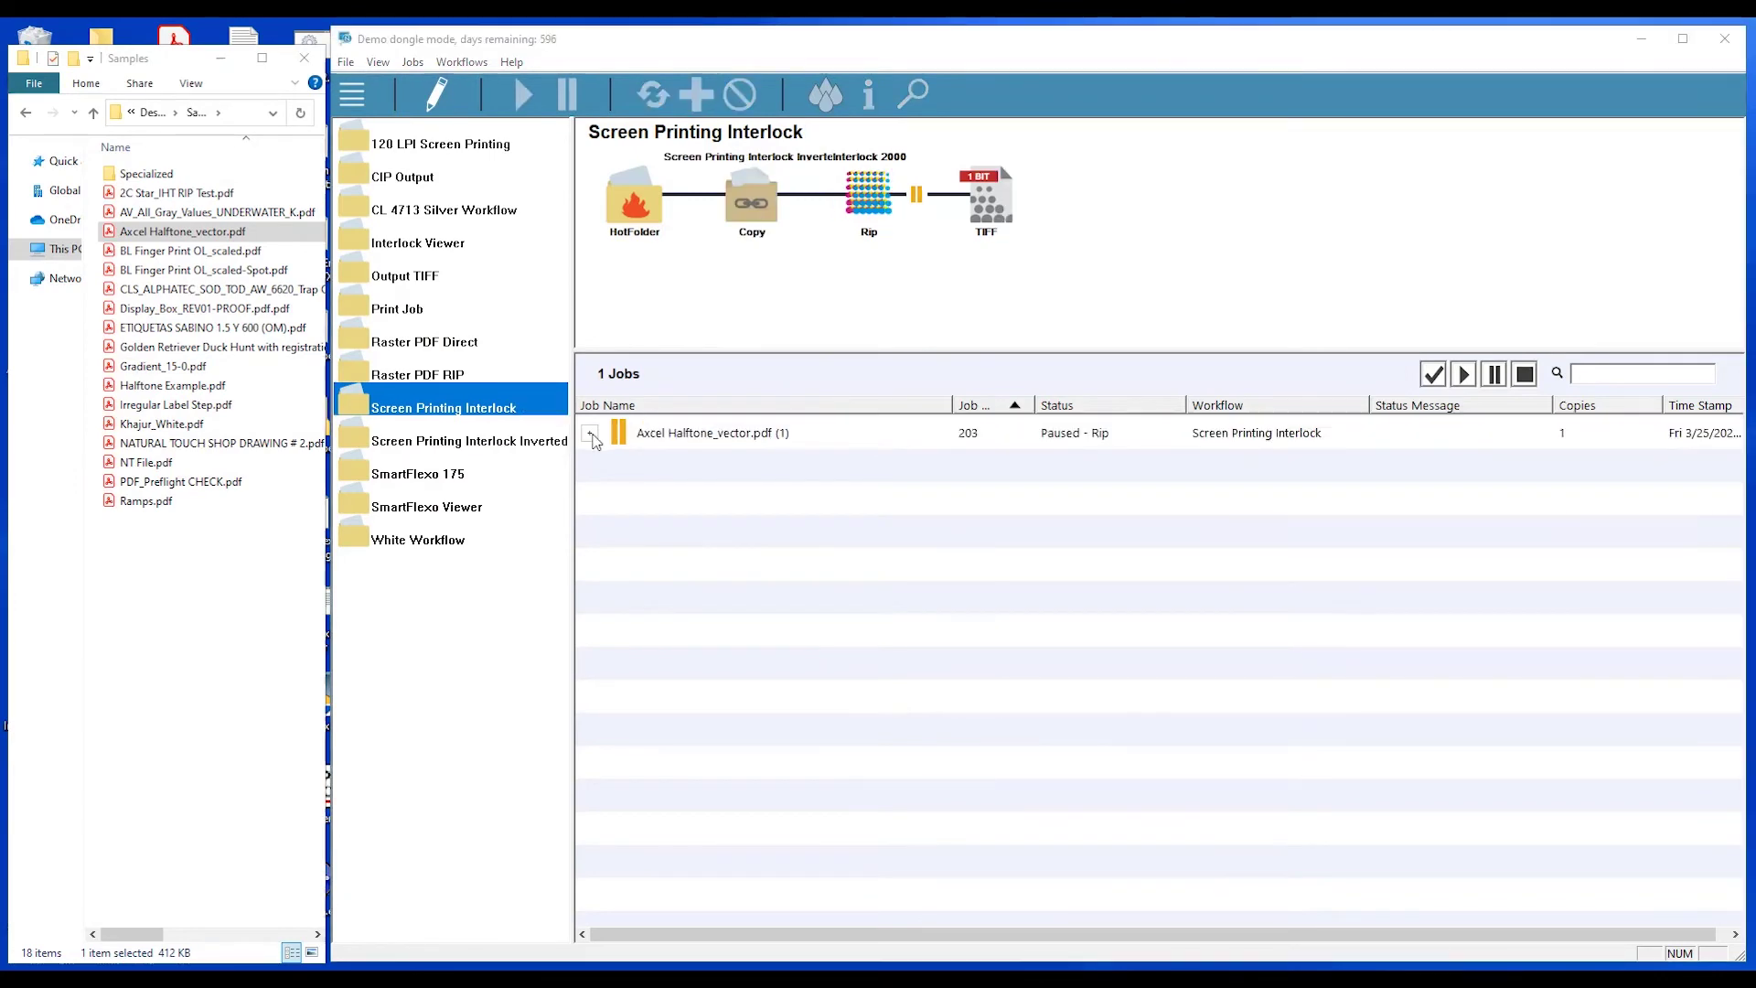
pyautogui.click(589, 433)
pyautogui.click(619, 532)
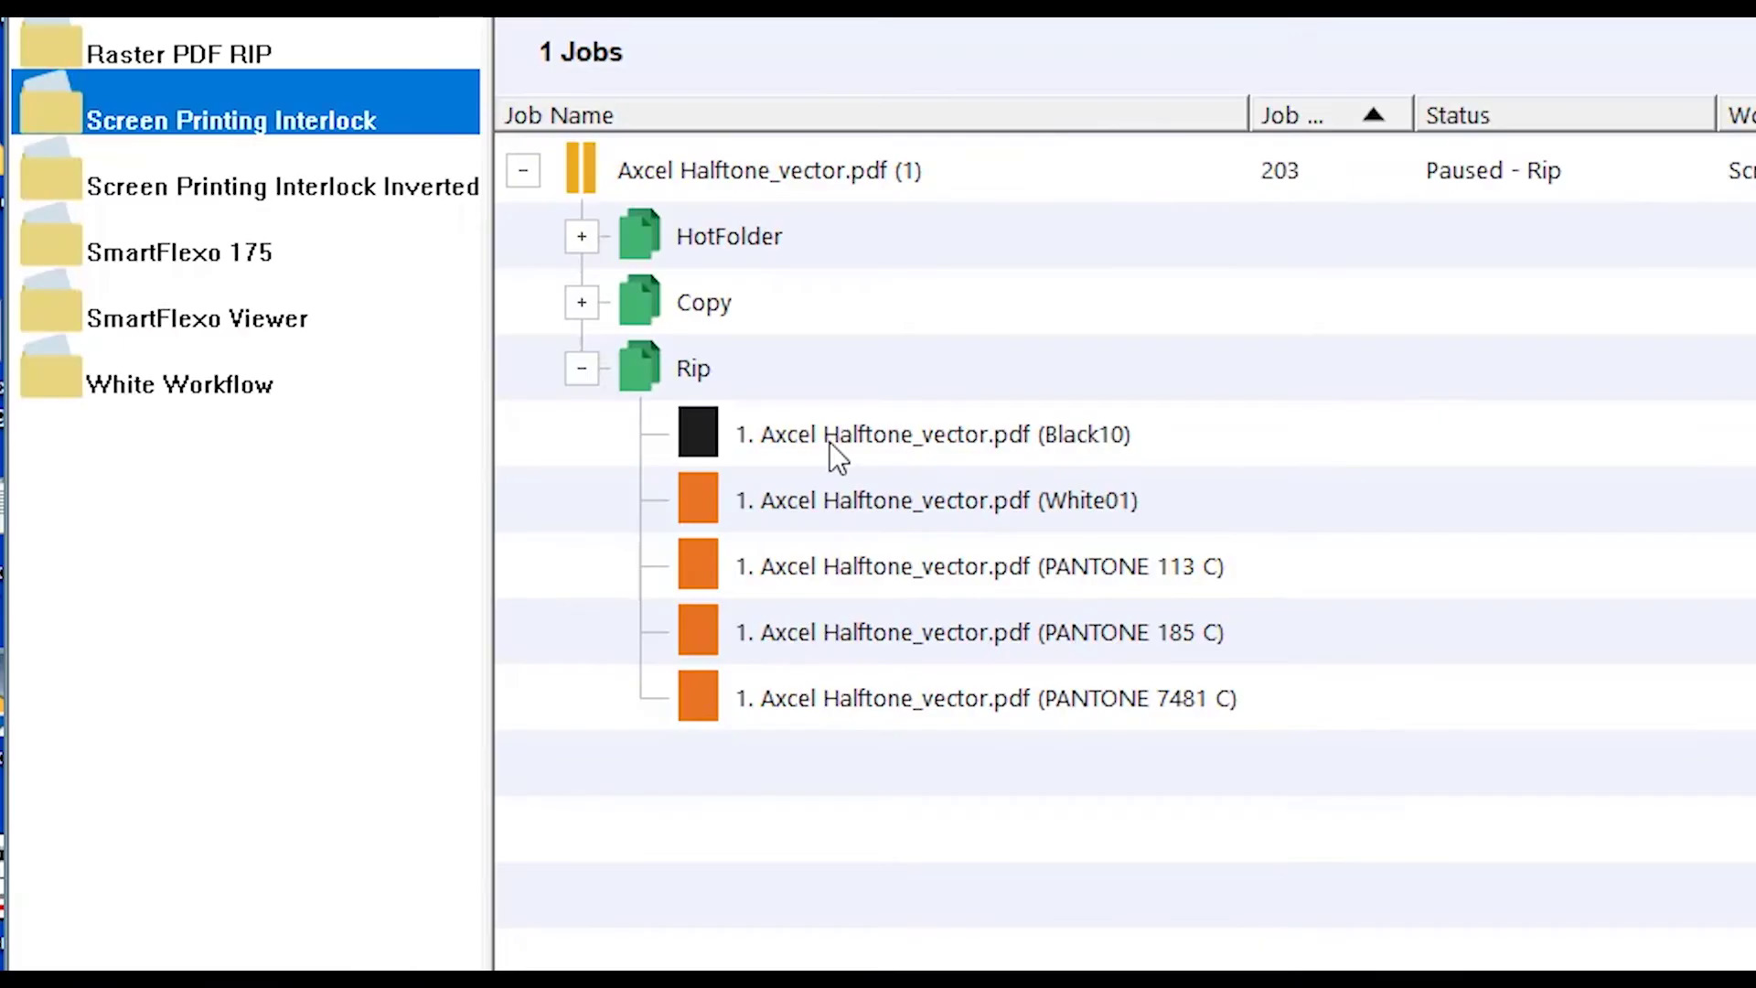
pyautogui.click(746, 566)
pyautogui.keyDown('shift'); pyautogui.click(952, 580); pyautogui.keyUp('shift')
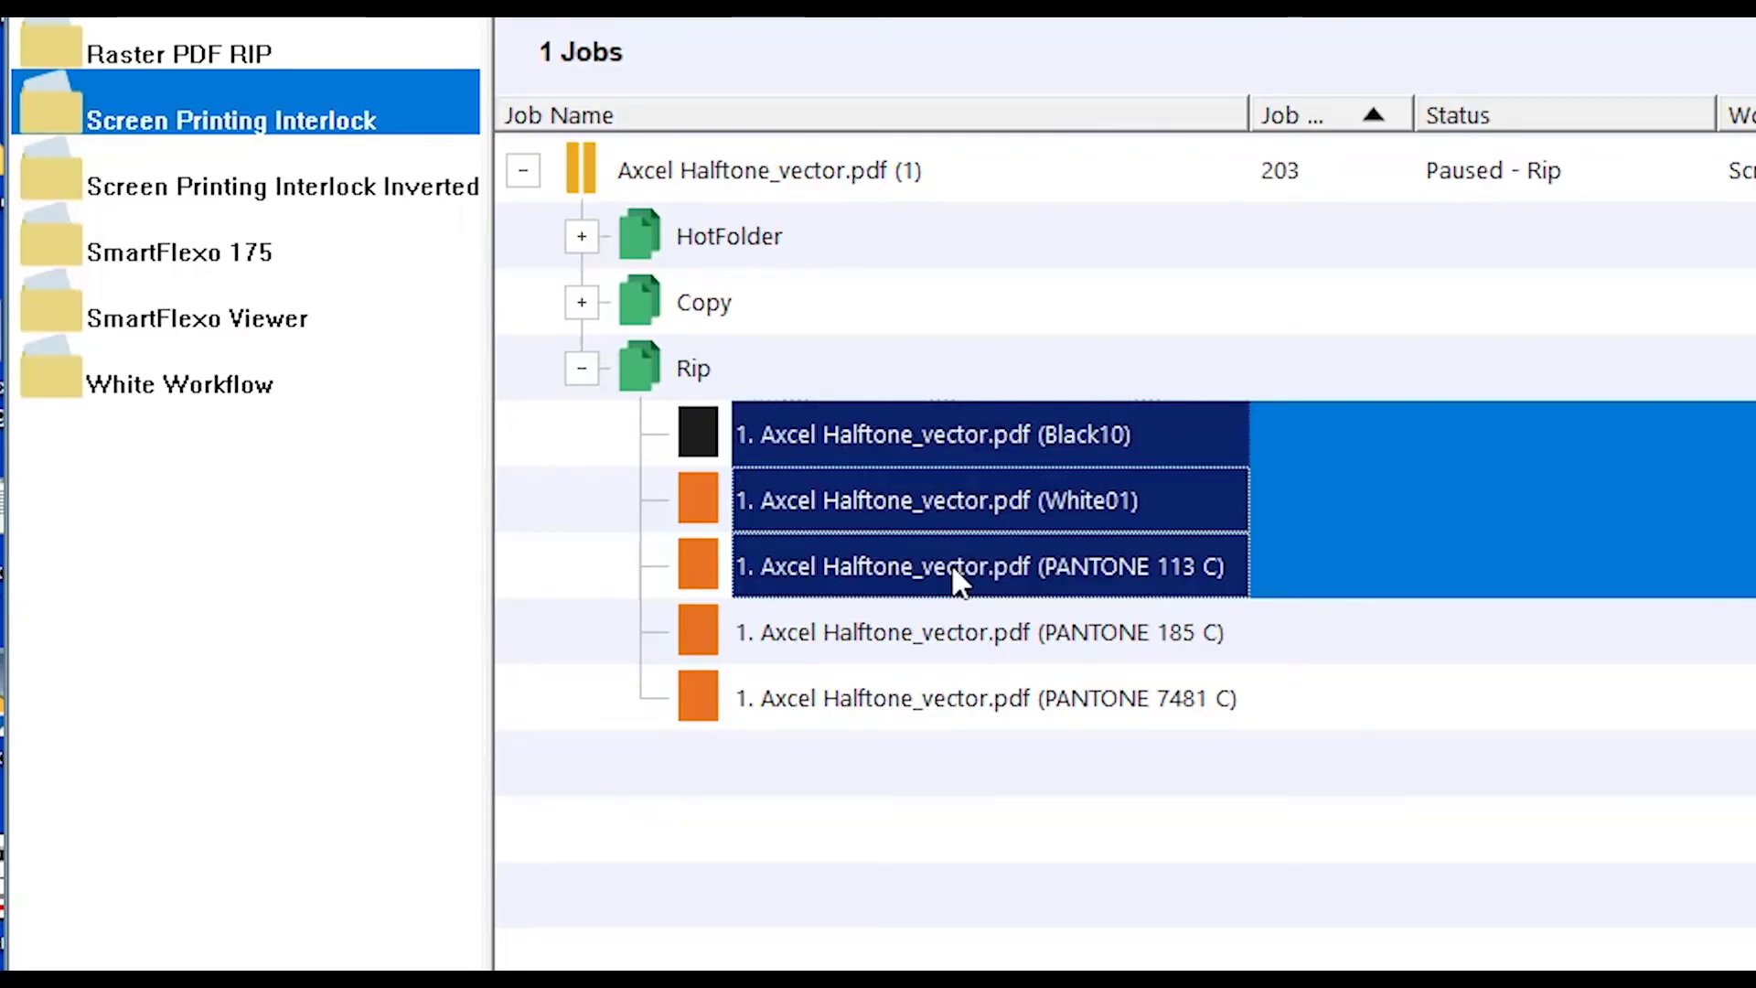
pyautogui.keyDown('ctrl'); pyautogui.click(952, 694); pyautogui.keyUp('ctrl')
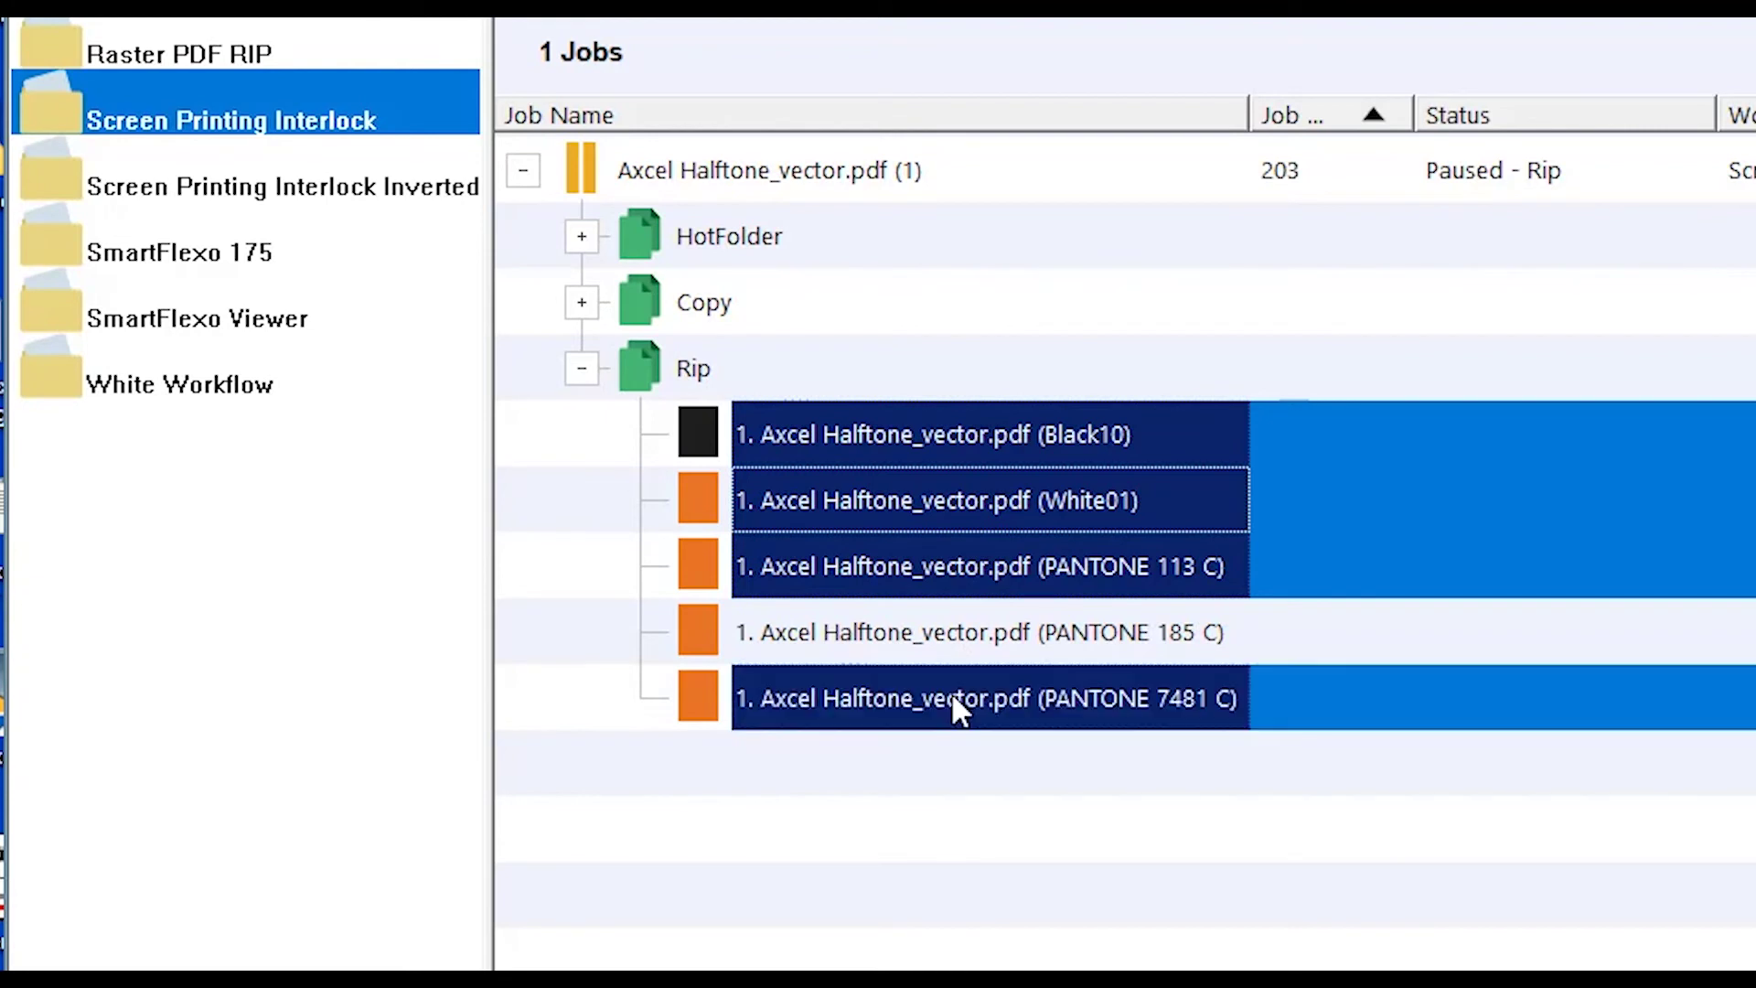
pyautogui.rightClick(993, 465)
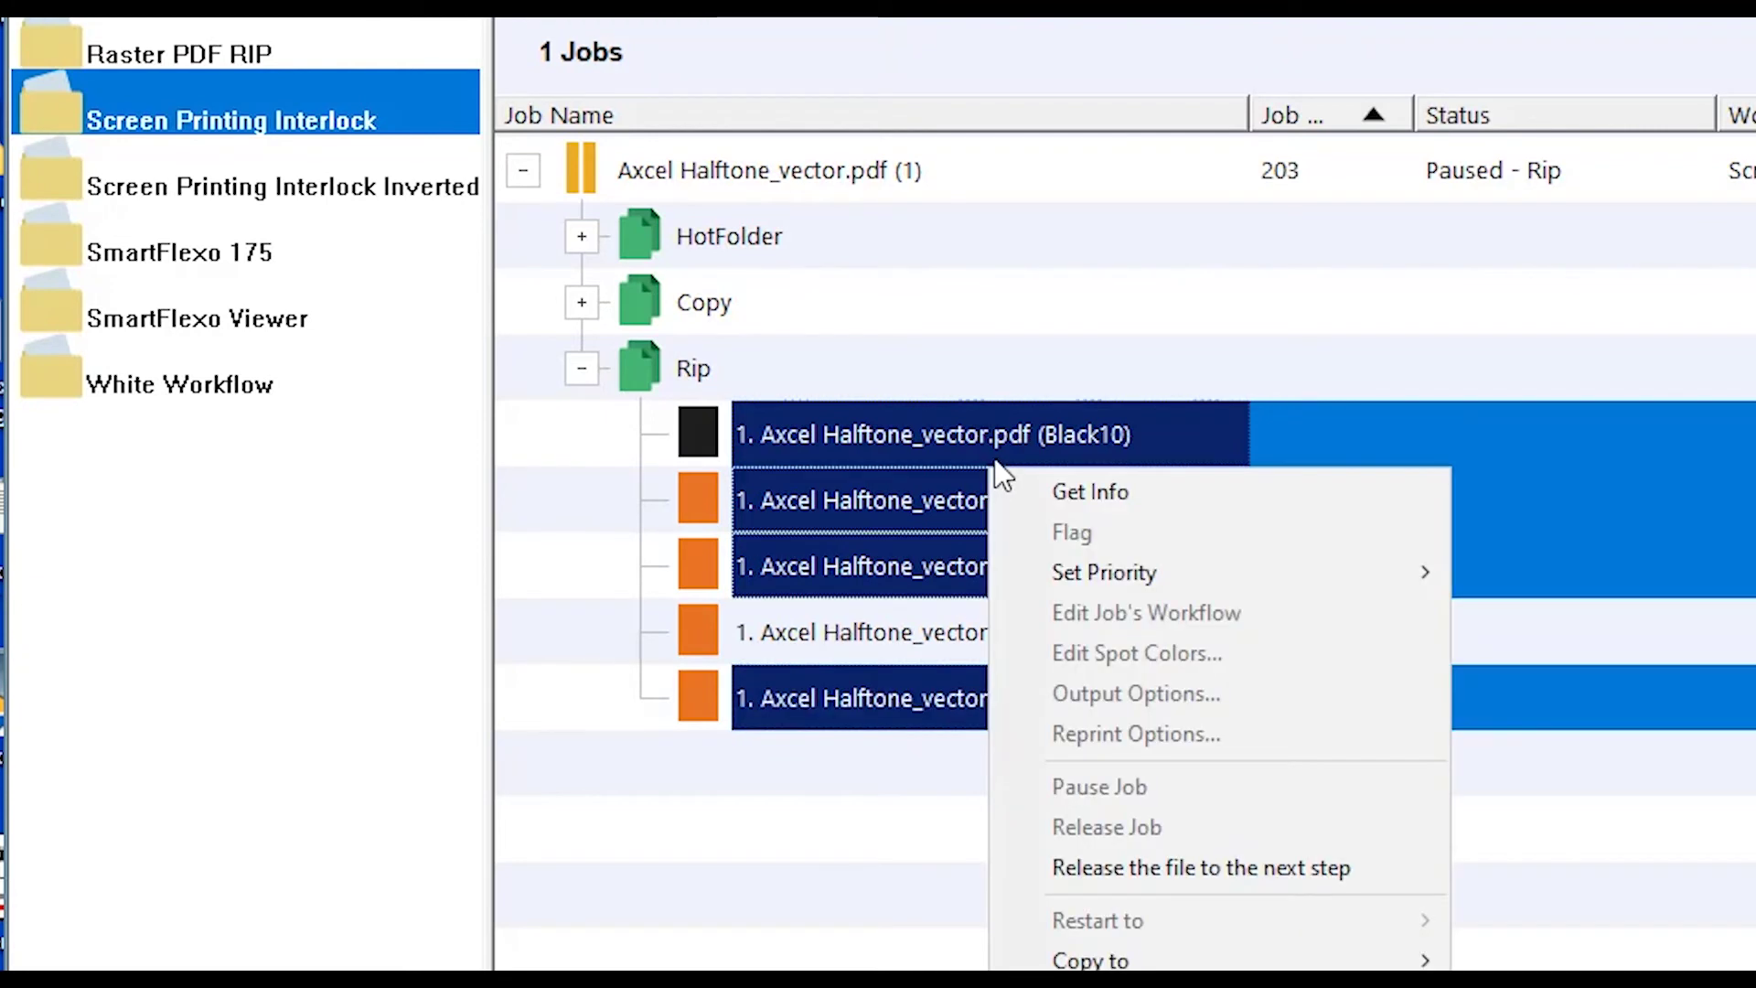
pyautogui.click(1165, 870)
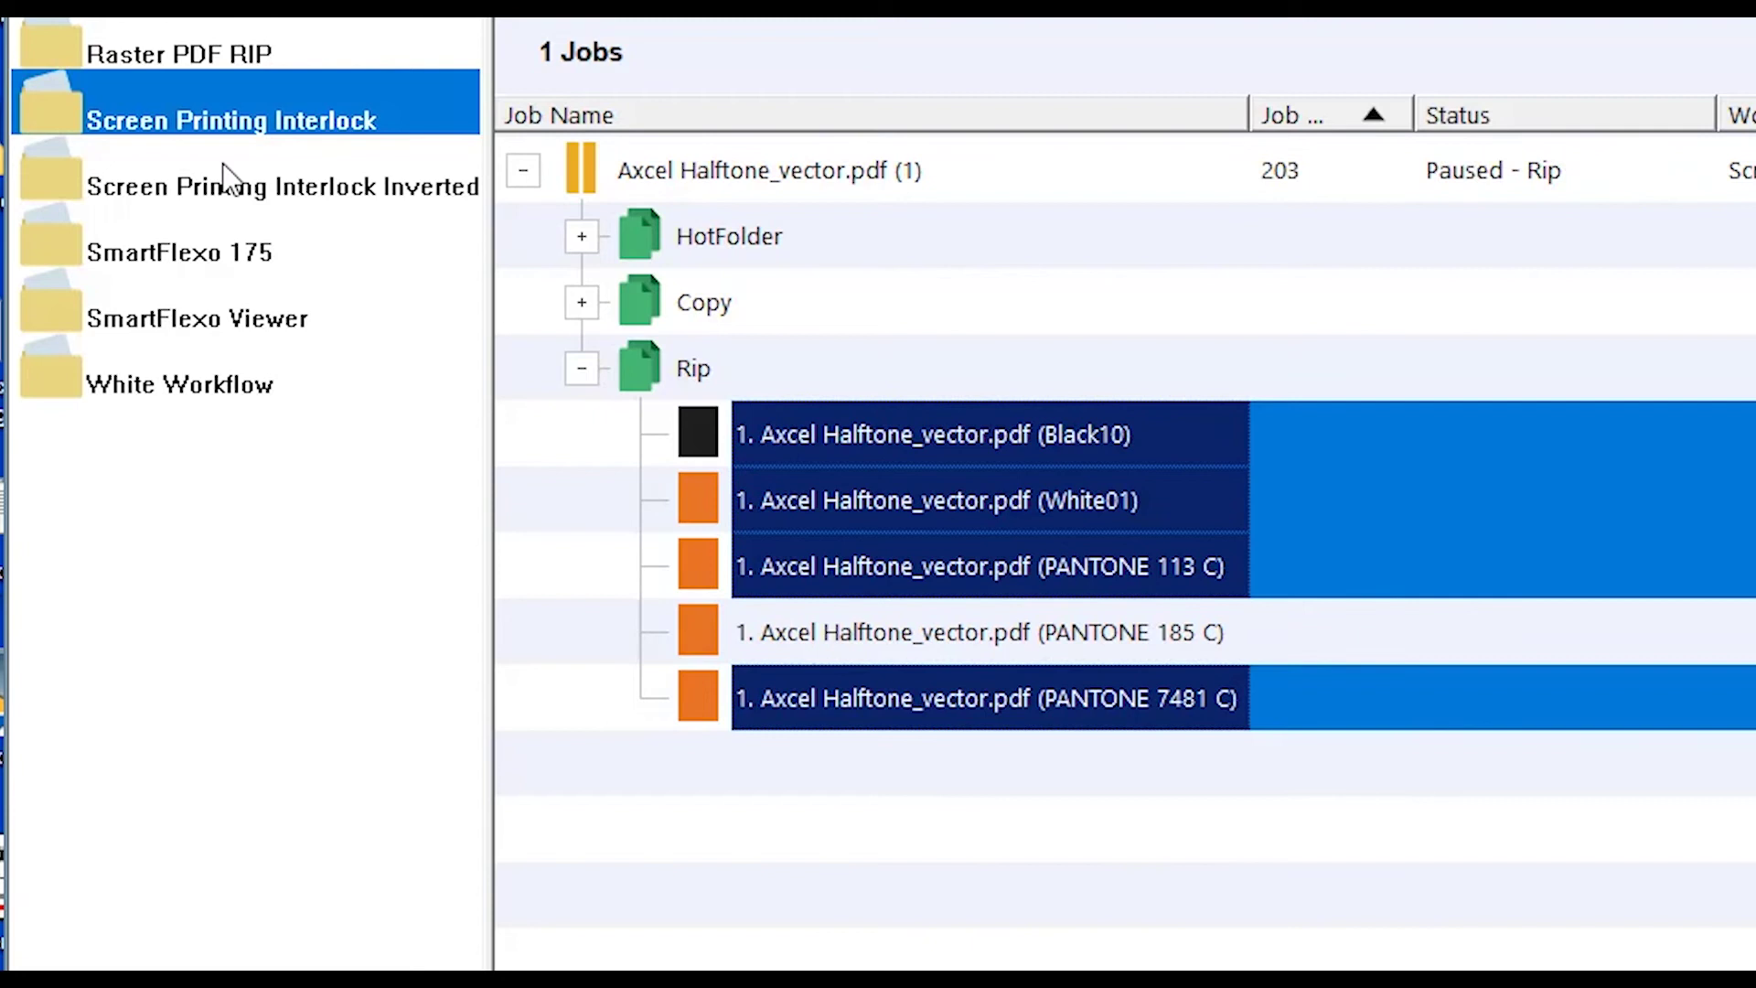
# Release the PANTONE 185 C separation of Inverted job 204 to the next step.
pyautogui.click(226, 190)
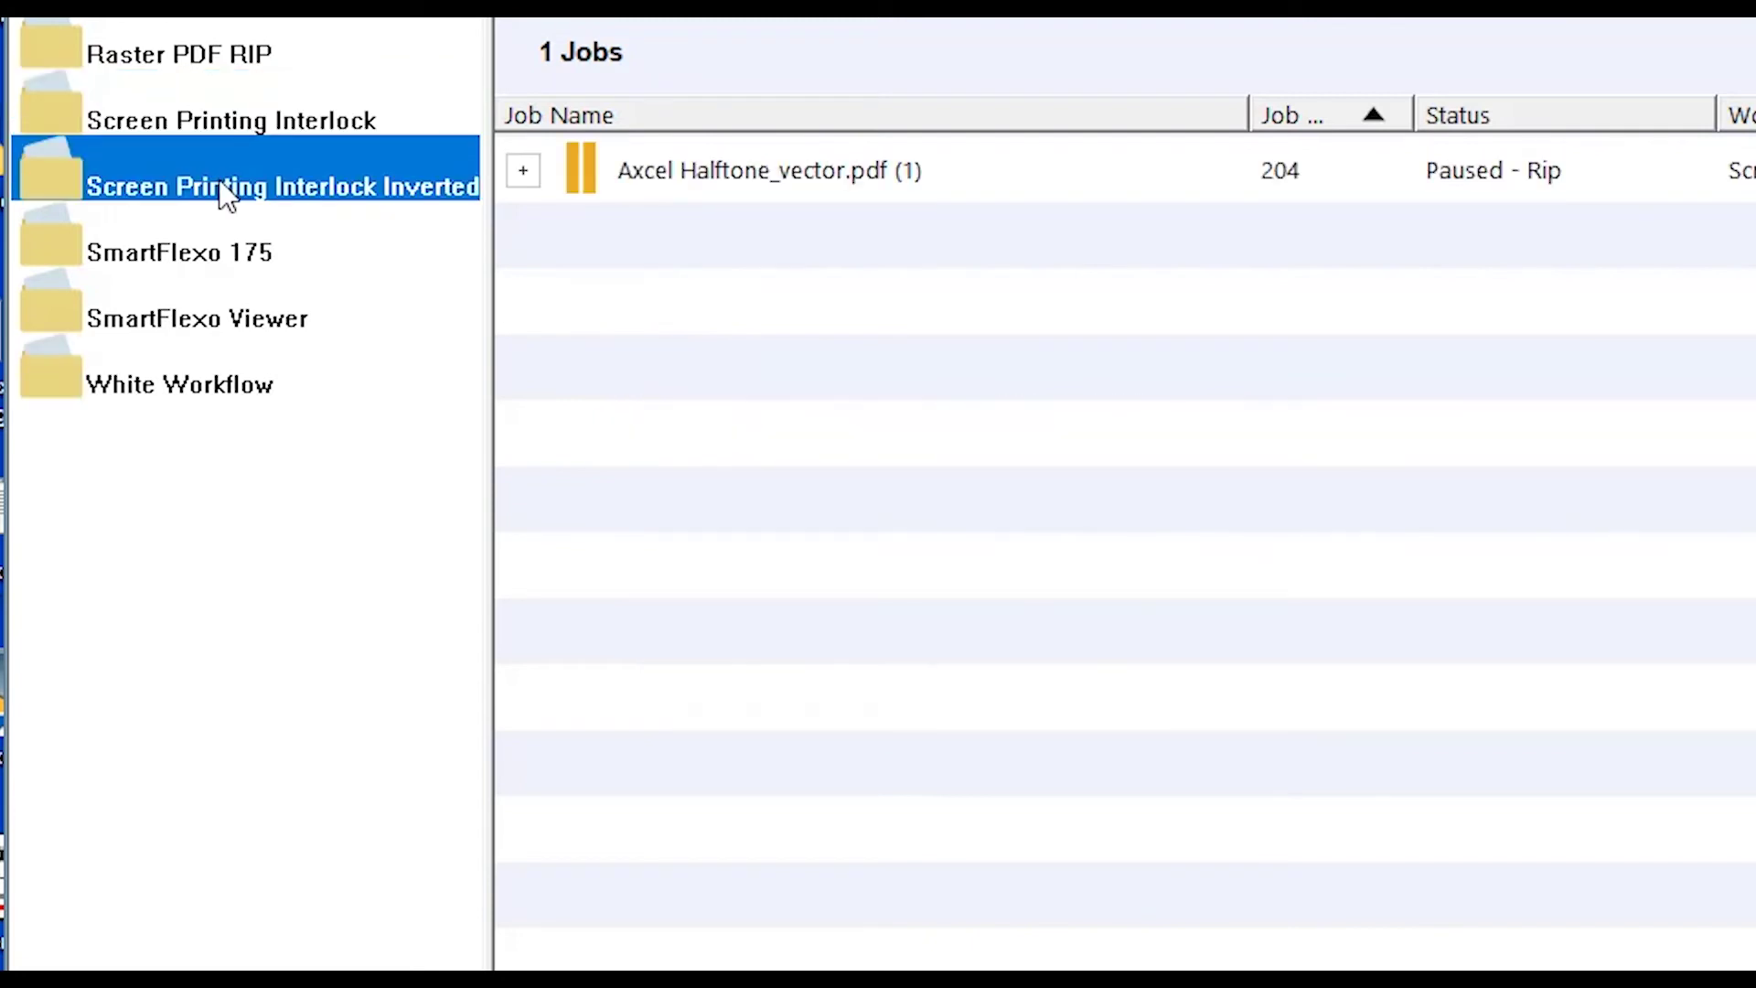
pyautogui.click(524, 170)
pyautogui.click(582, 302)
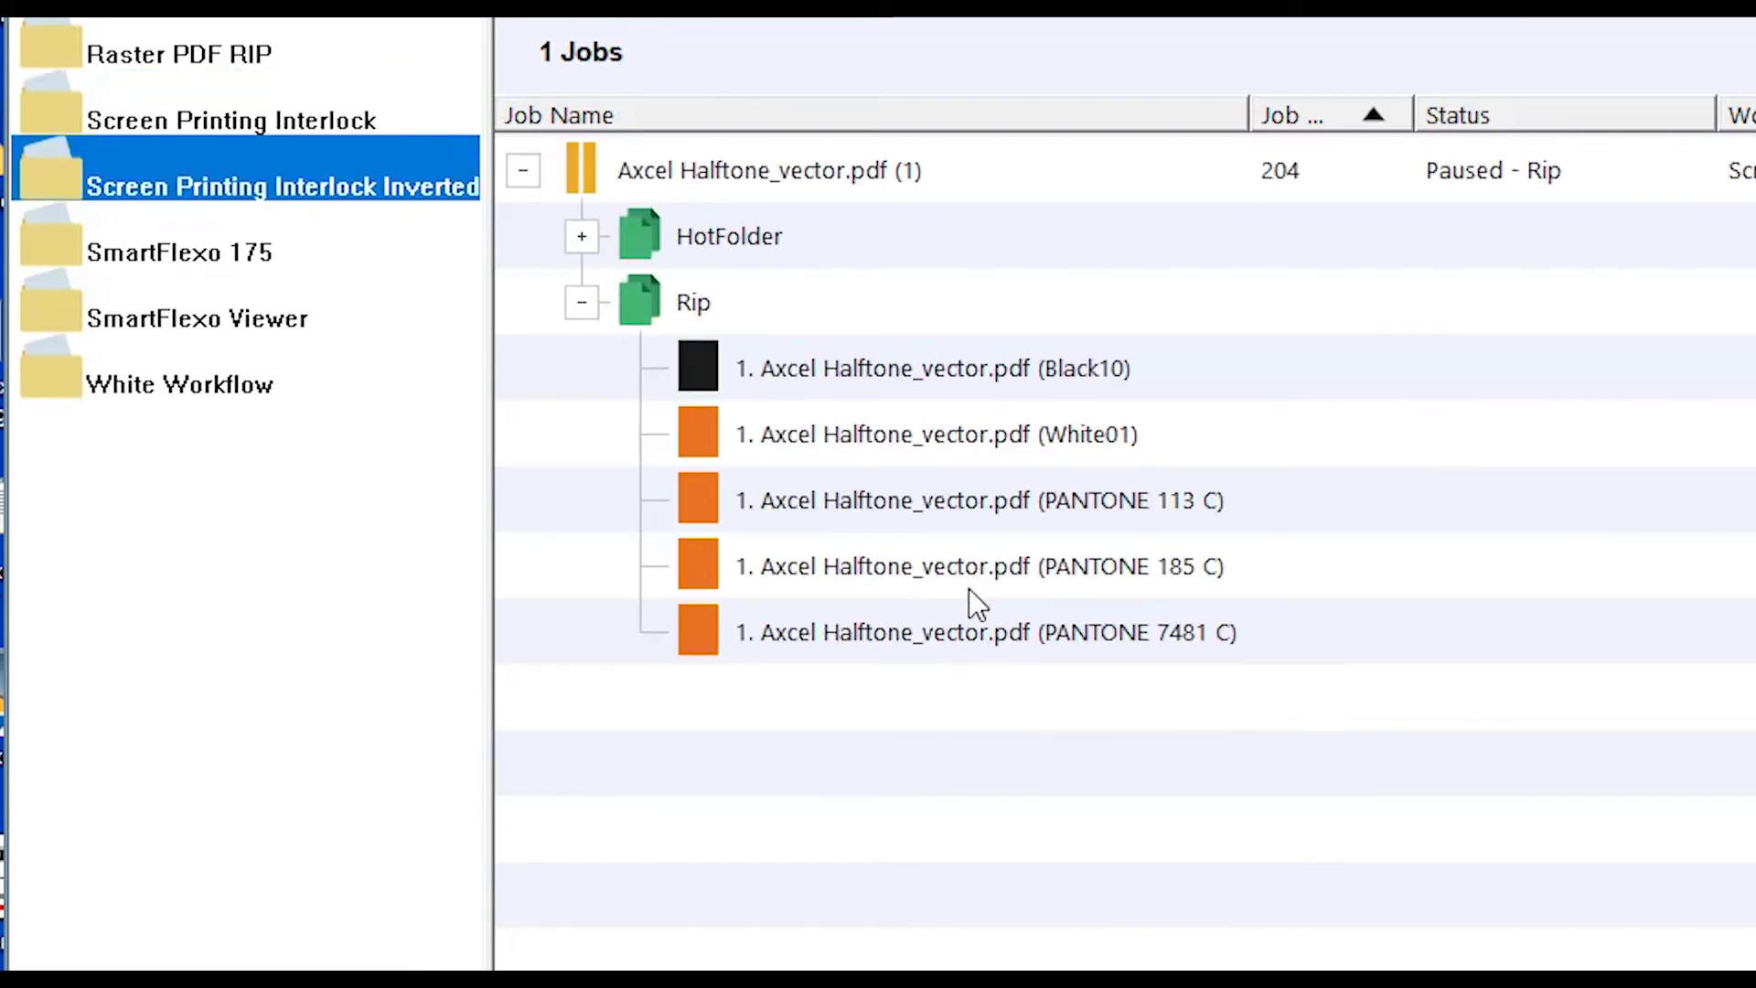
pyautogui.click(972, 559)
pyautogui.rightClick(976, 559)
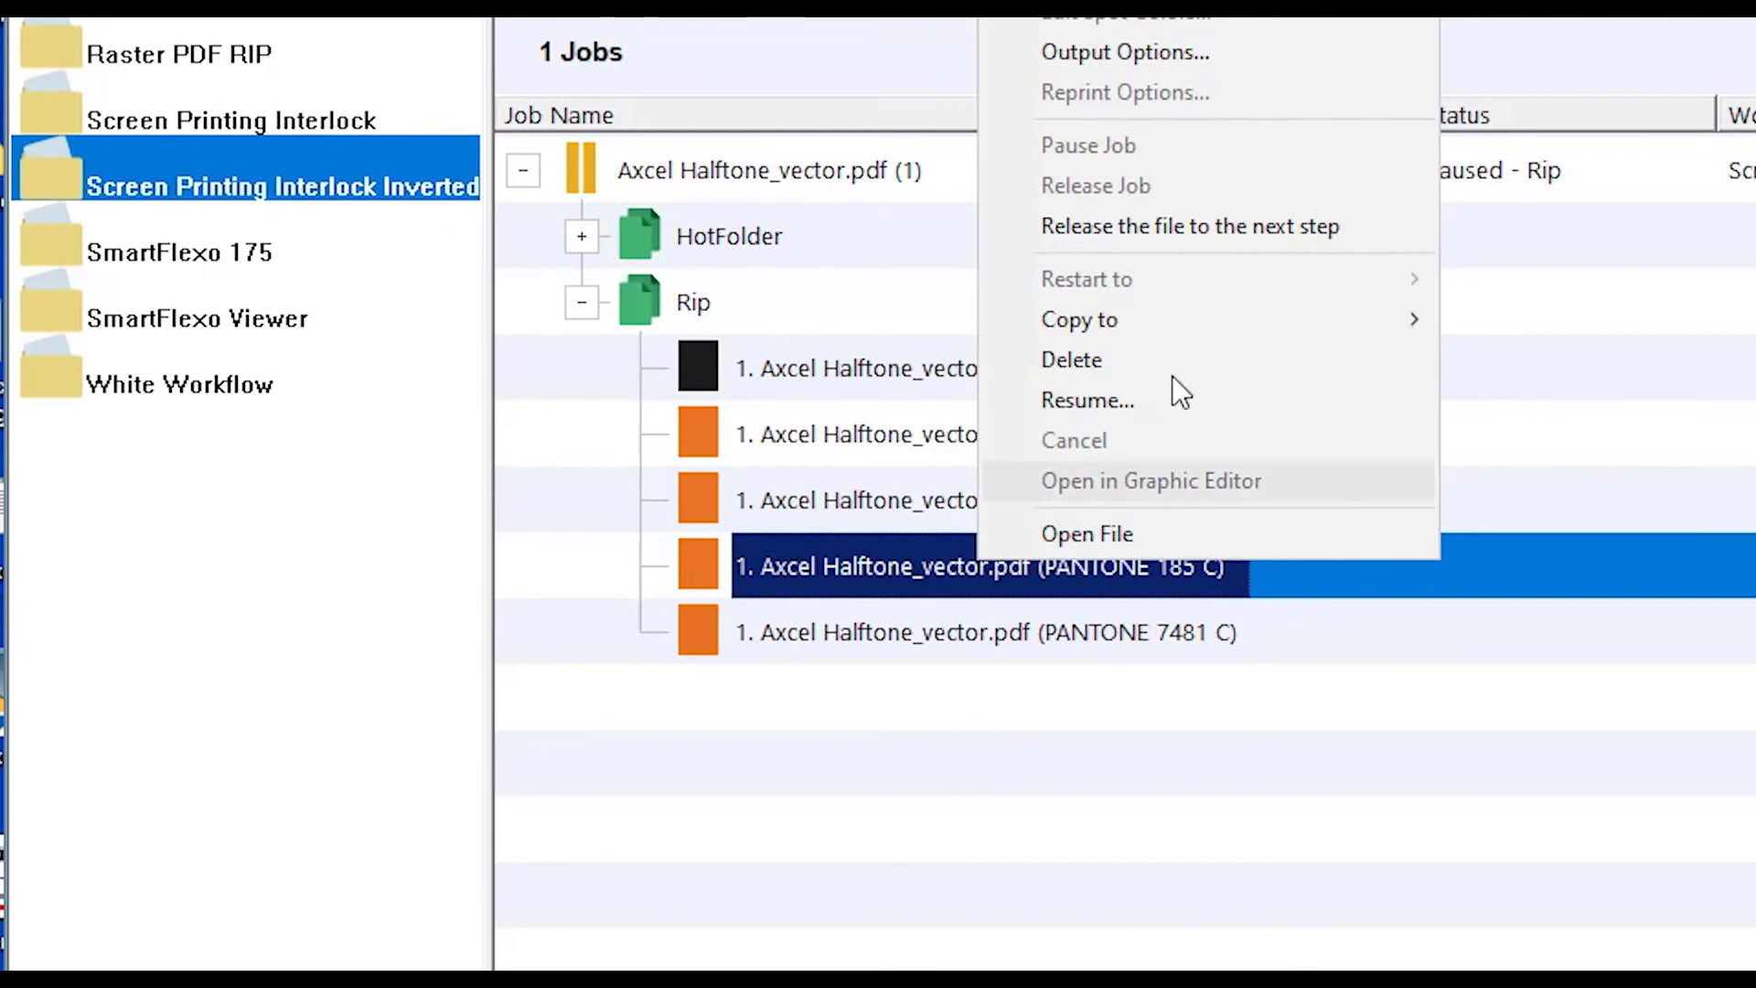
pyautogui.click(1162, 231)
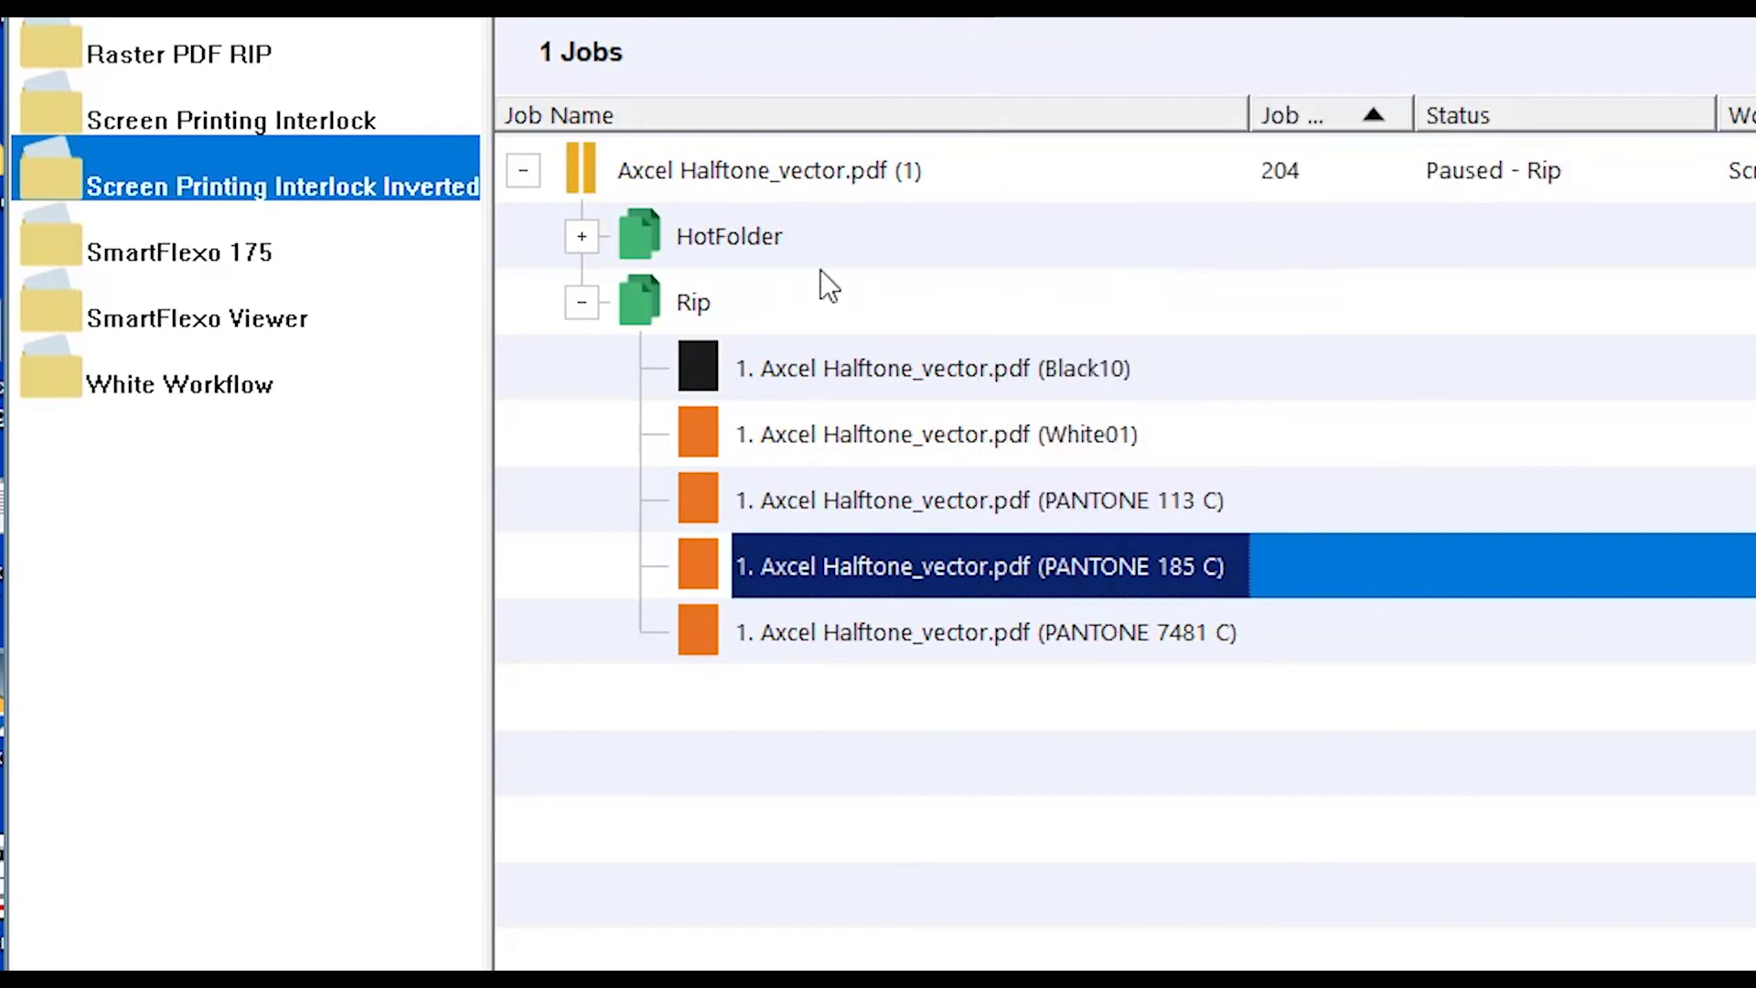
# Open a reduced roam view of the held separations and jump to the logo's flame edge.
pyautogui.click(524, 171)
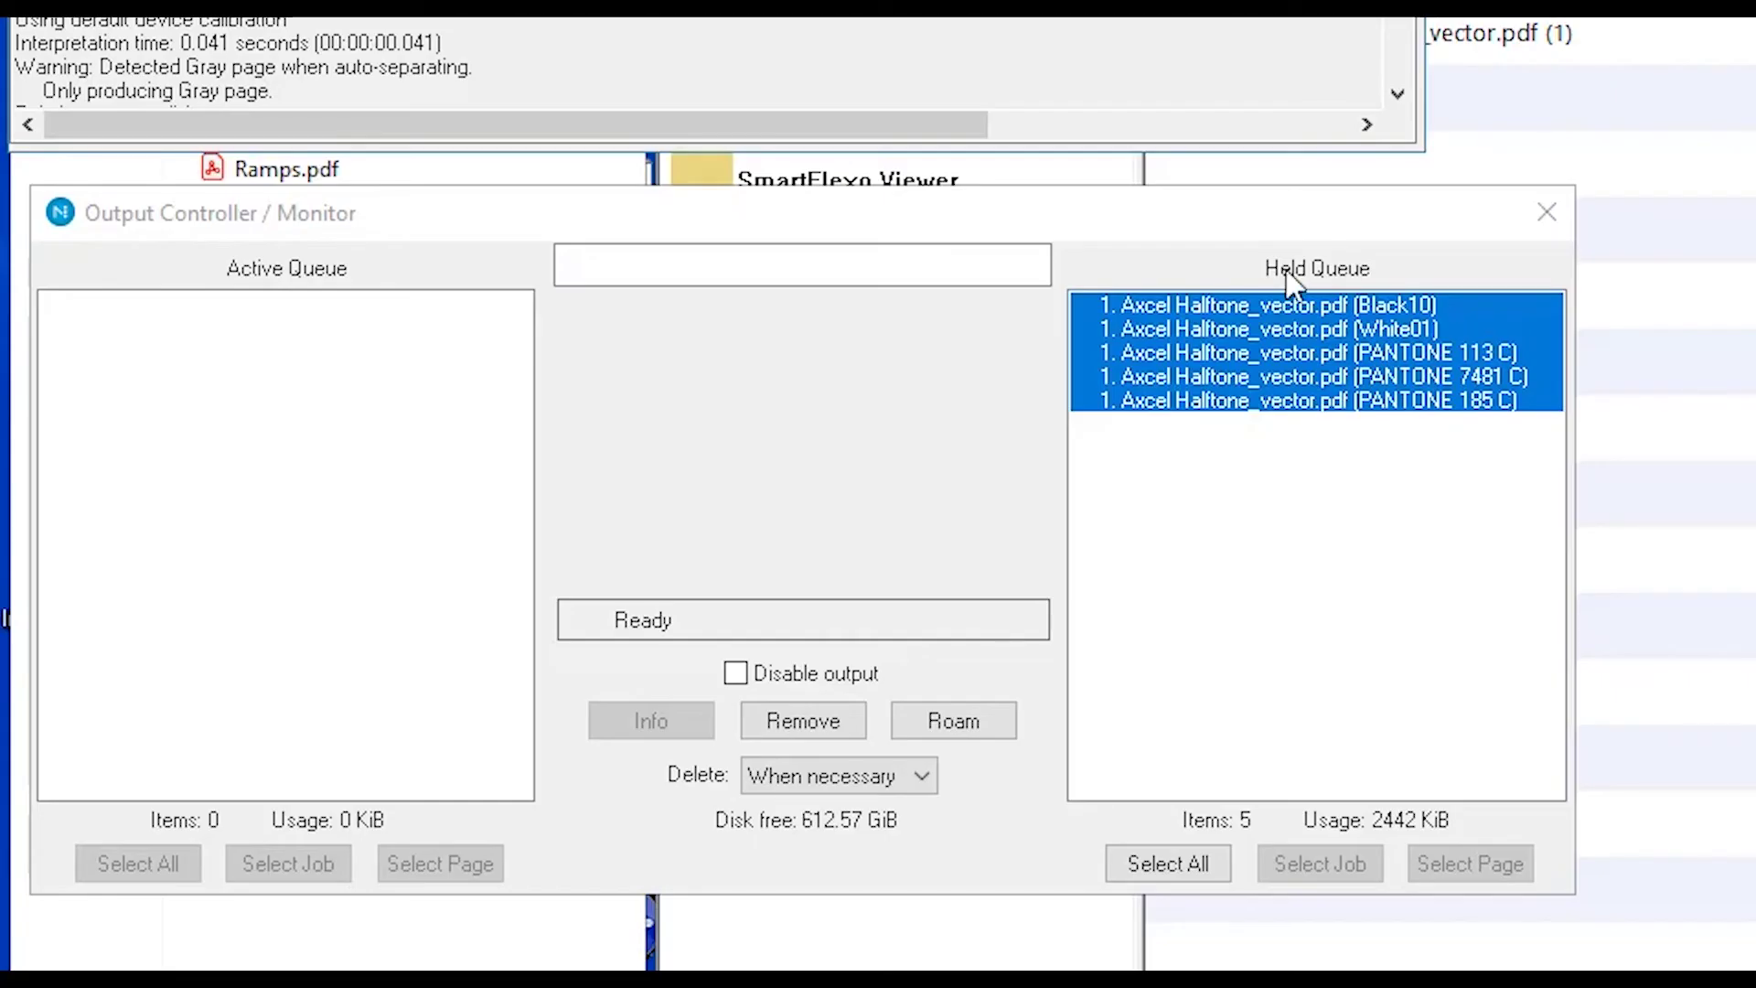
pyautogui.click(931, 732)
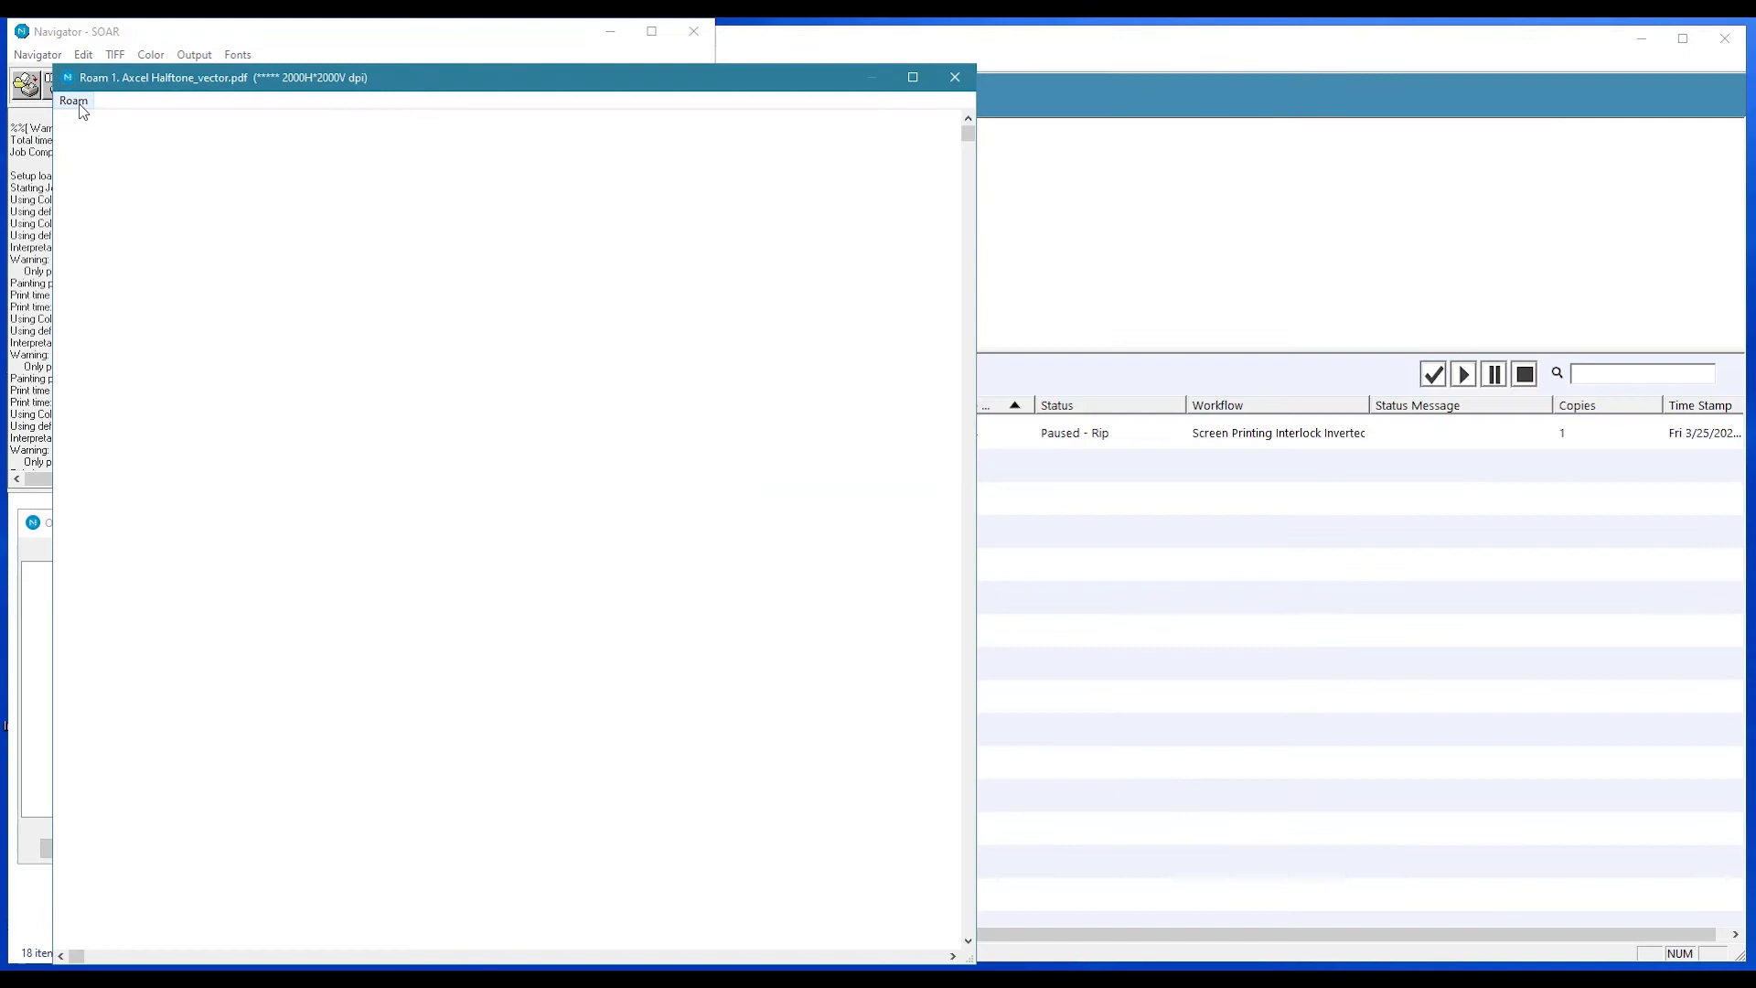
pyautogui.click(74, 101)
pyautogui.click(114, 119)
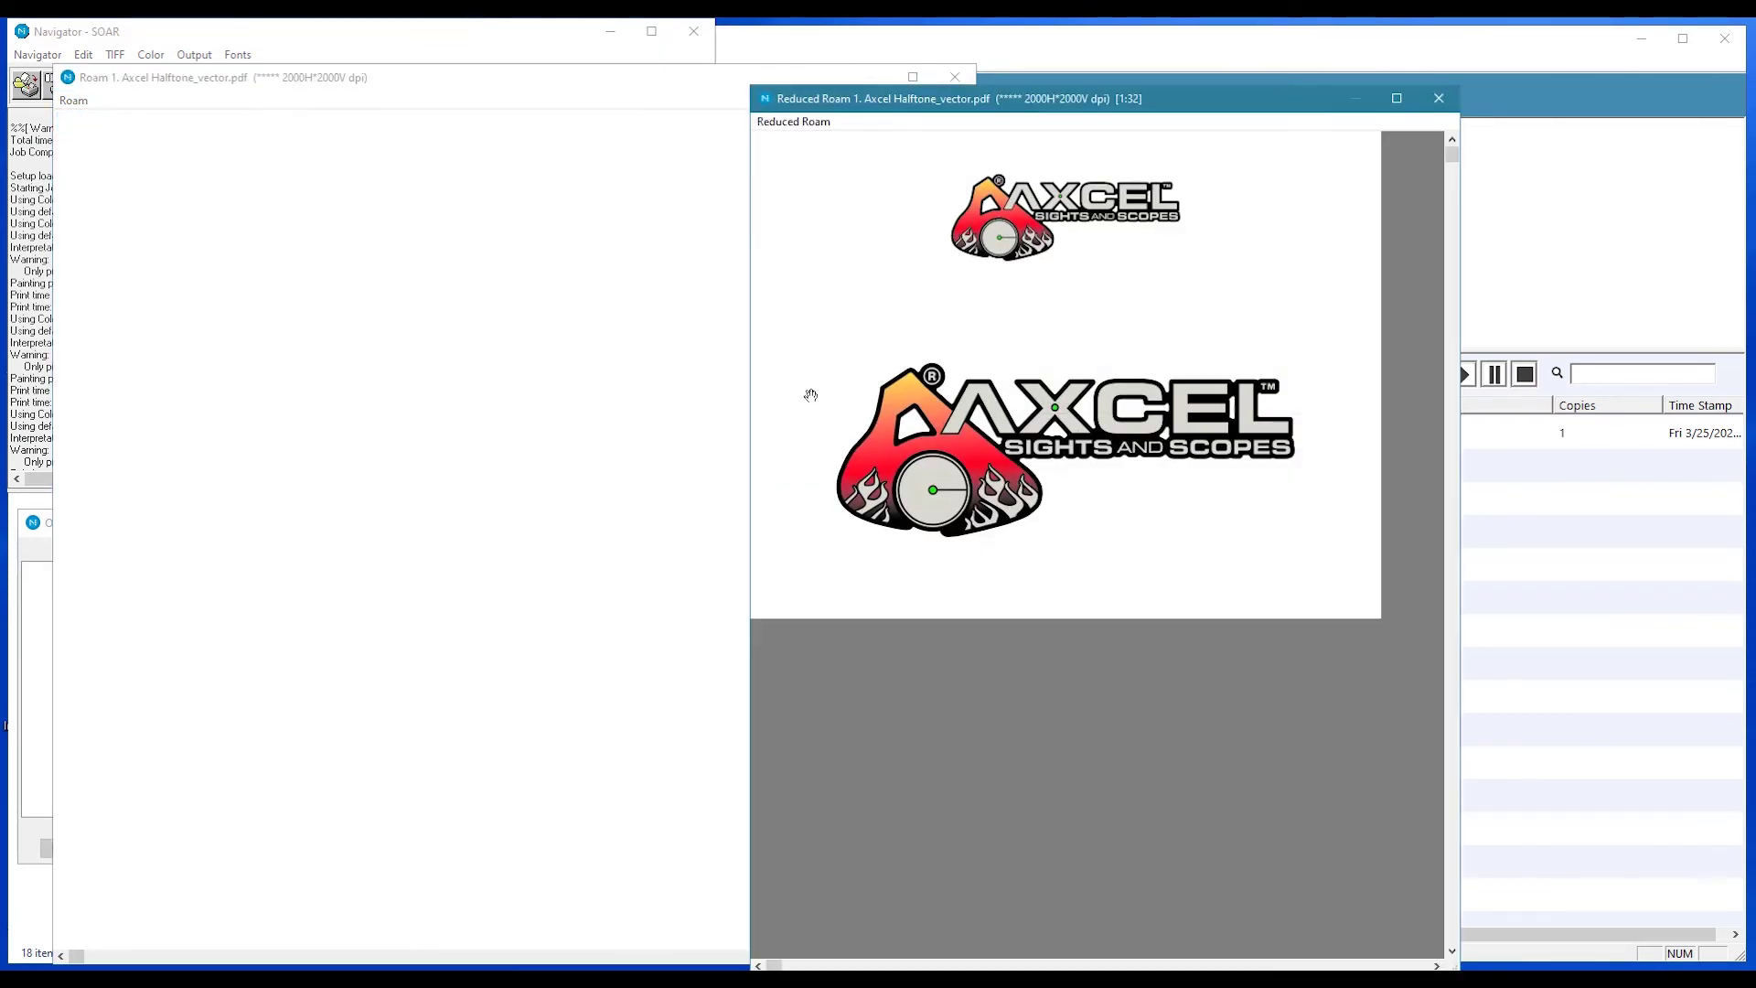
pyautogui.click(889, 423)
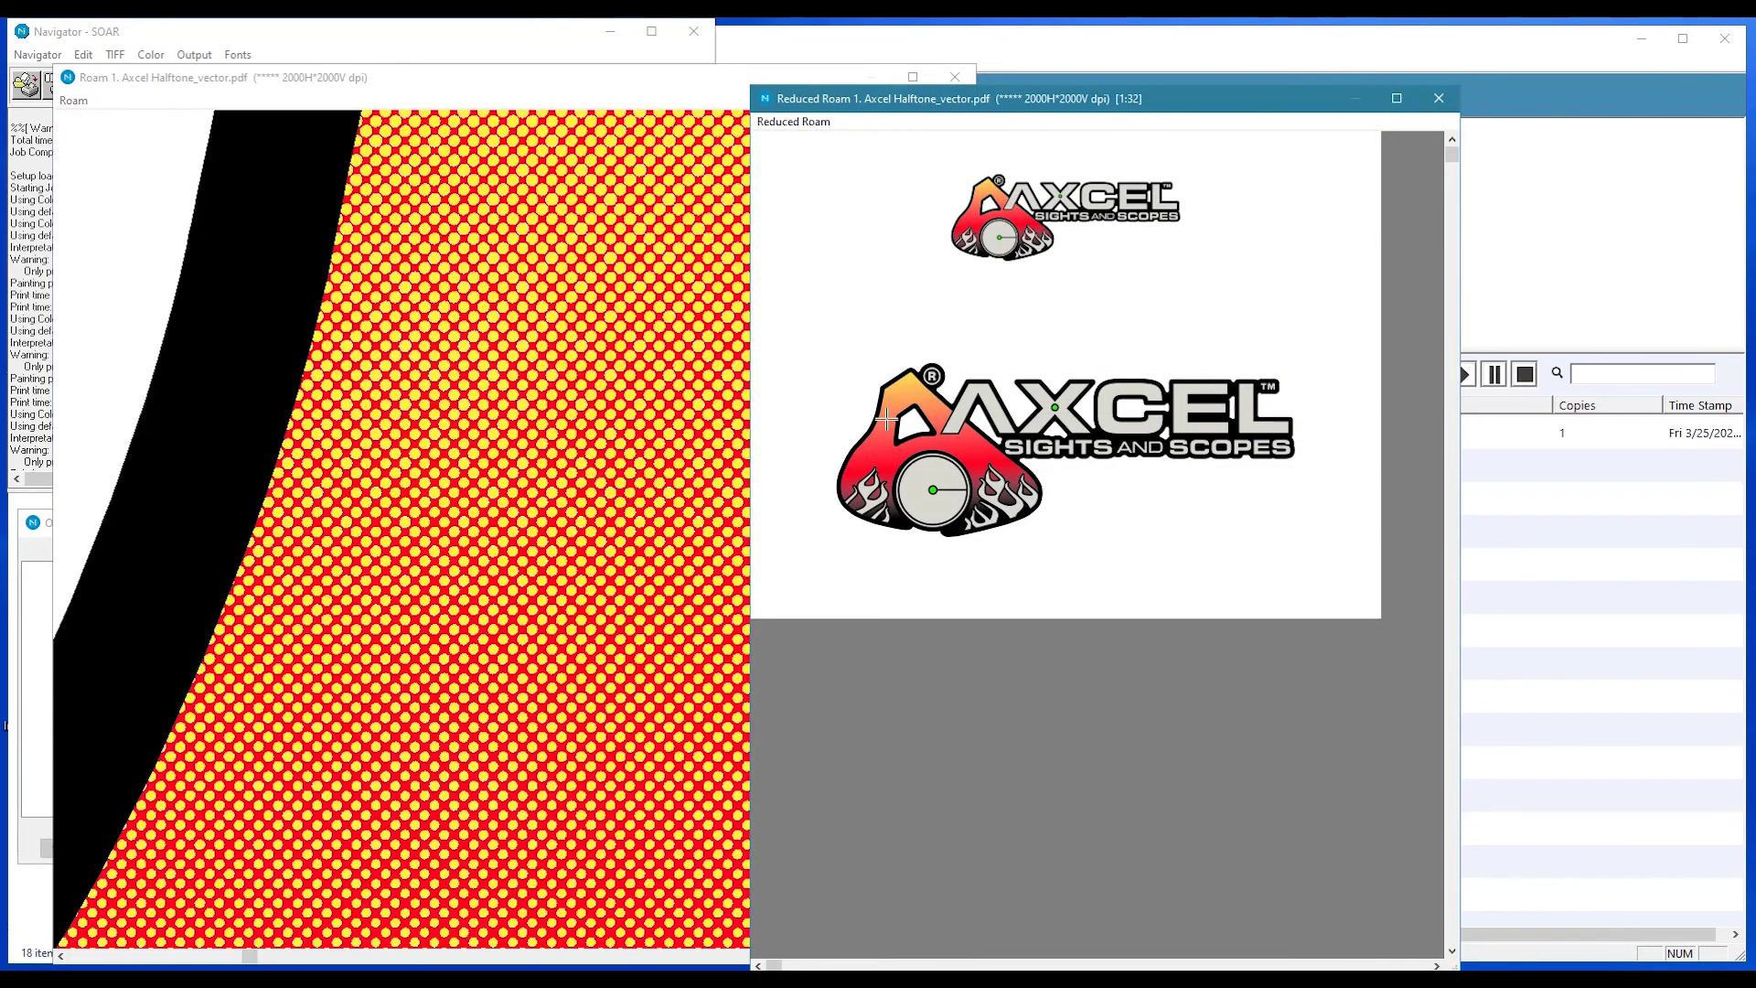
# Pan around the interlocked red and yellow halftone, including the black outline notch.
pyautogui.moveTo(512, 729); pyautogui.dragTo(613, 201)
pyautogui.moveTo(601, 512); pyautogui.dragTo(568, 743)
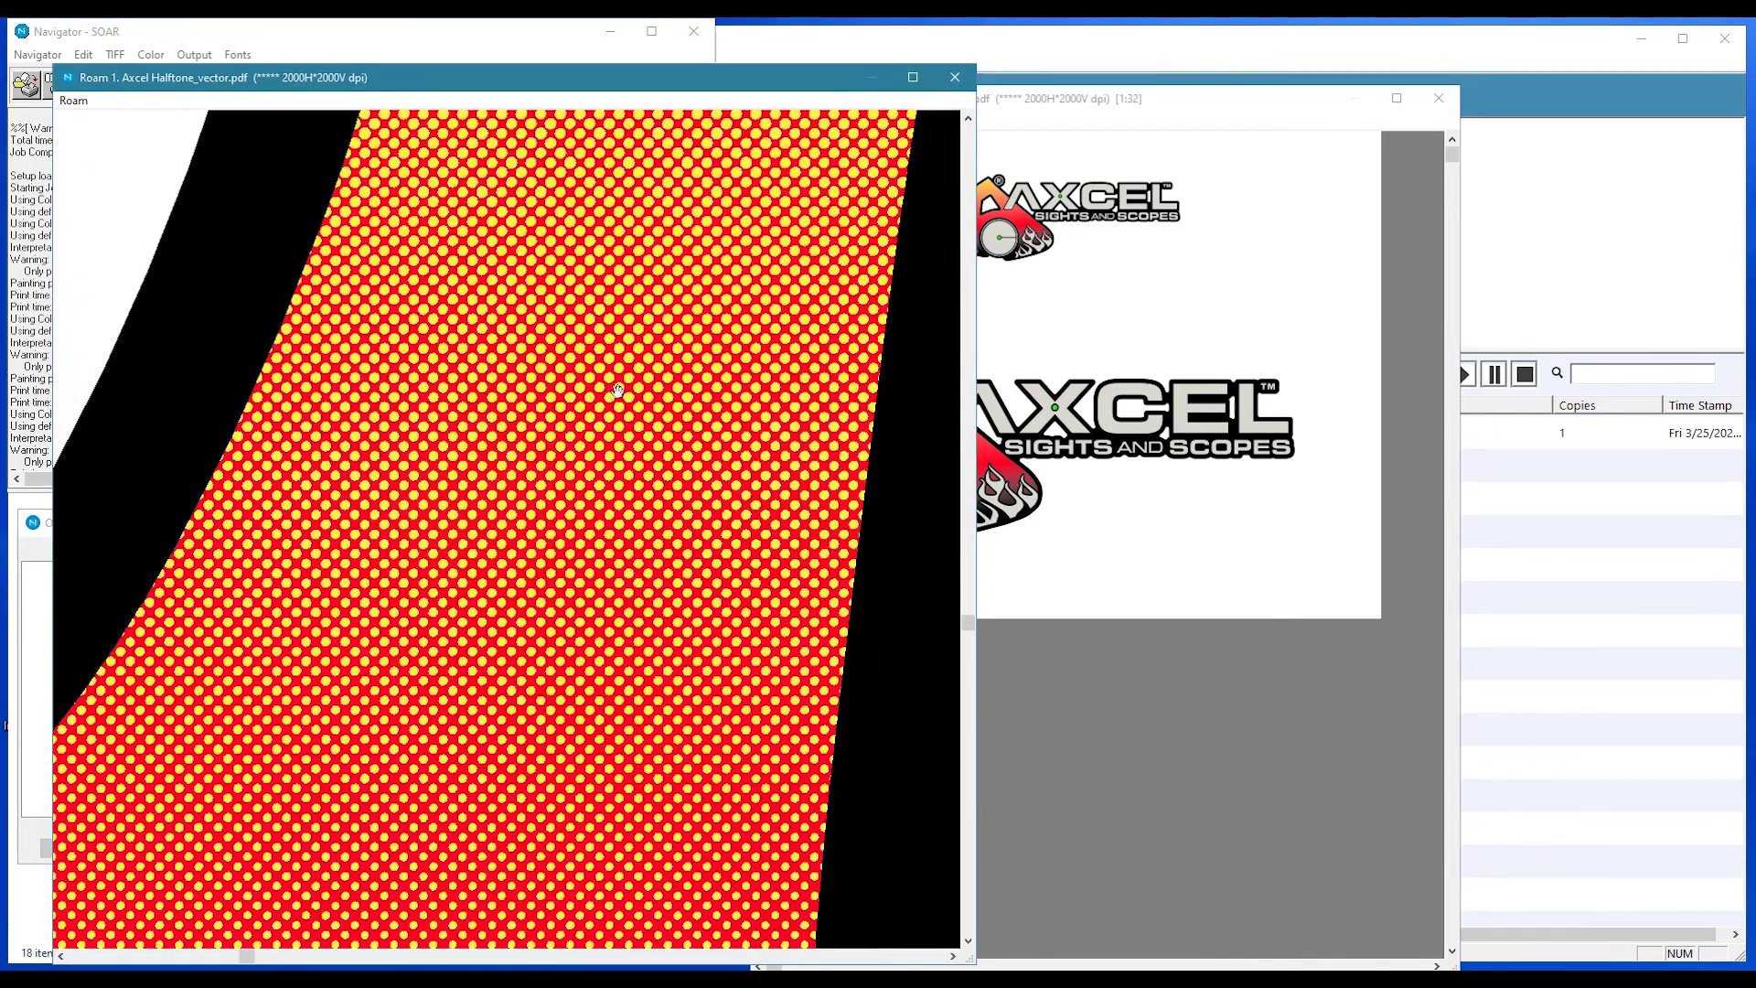
pyautogui.moveTo(619, 391); pyautogui.dragTo(536, 686)
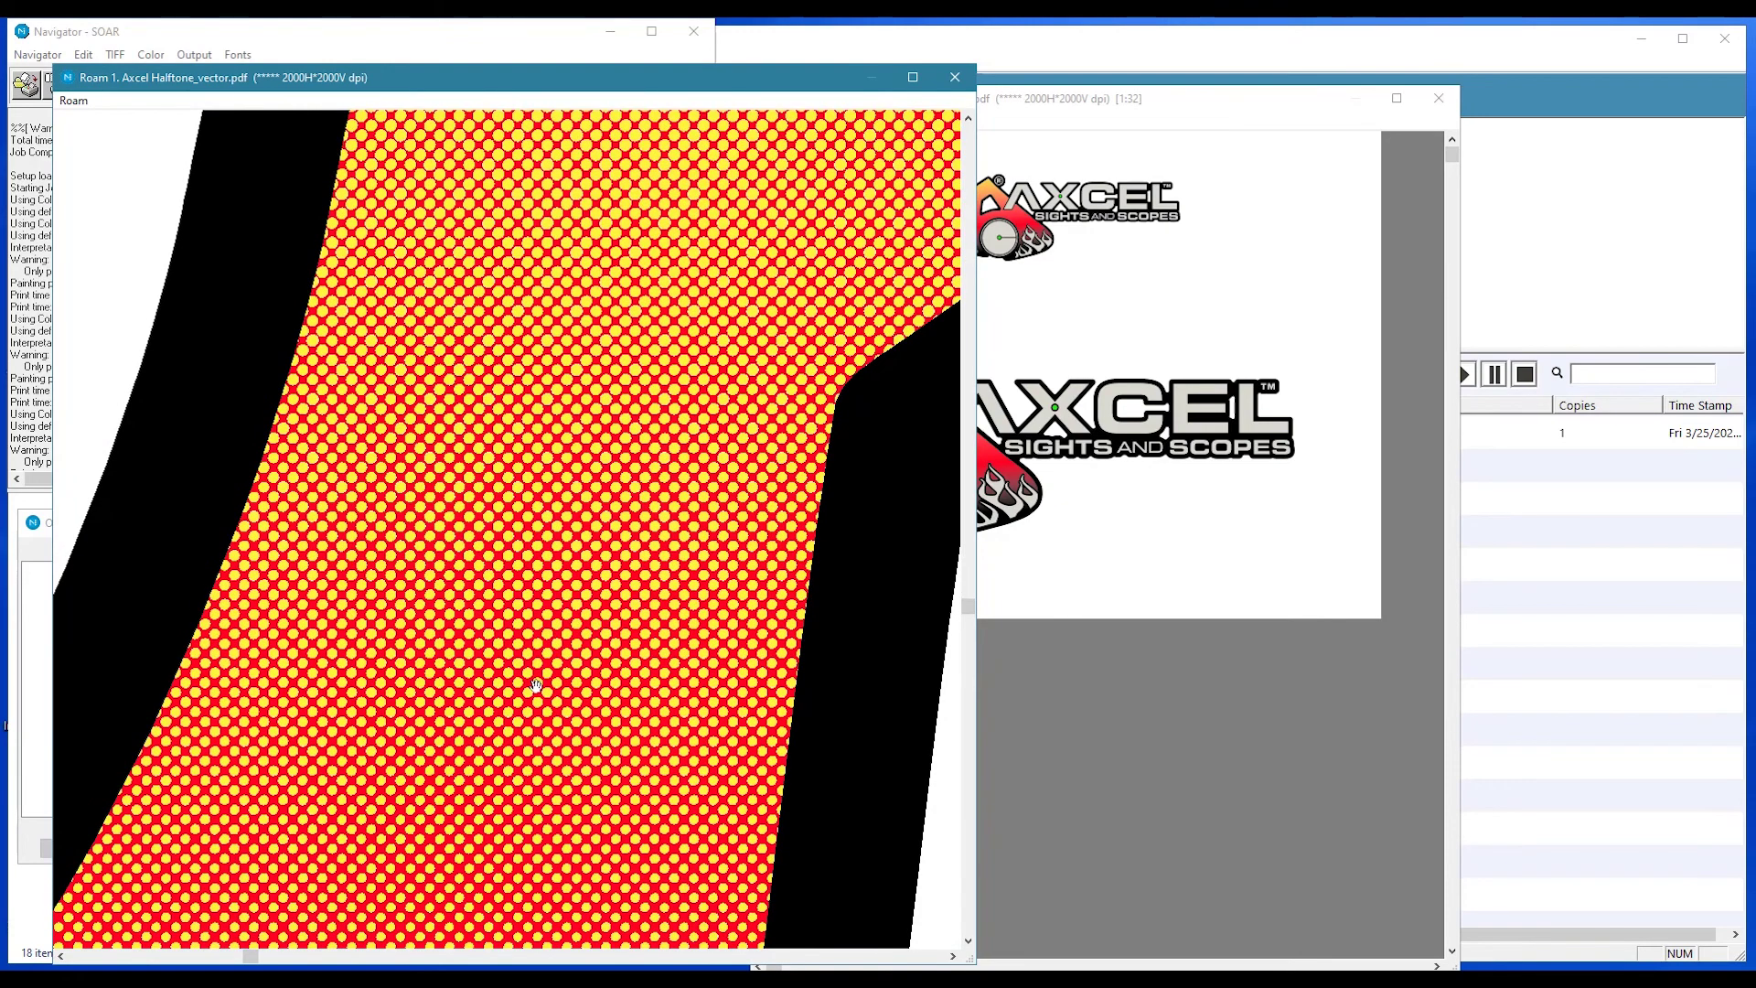
pyautogui.moveTo(544, 806); pyautogui.dragTo(515, 686)
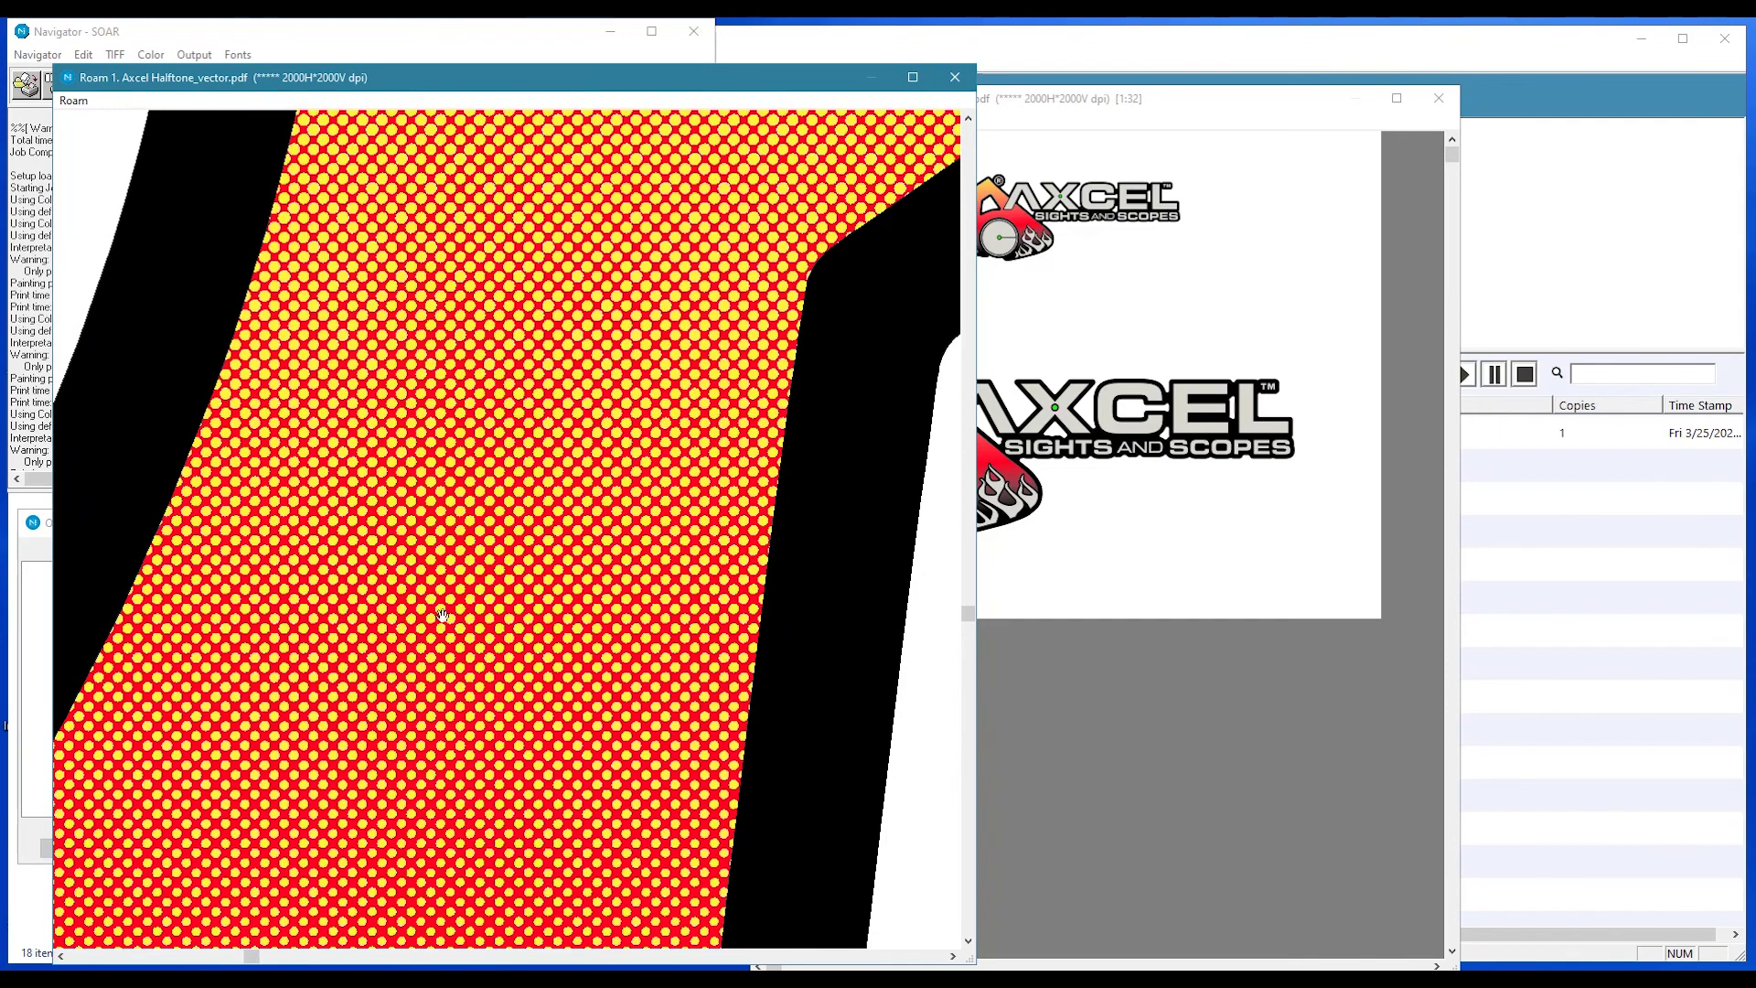